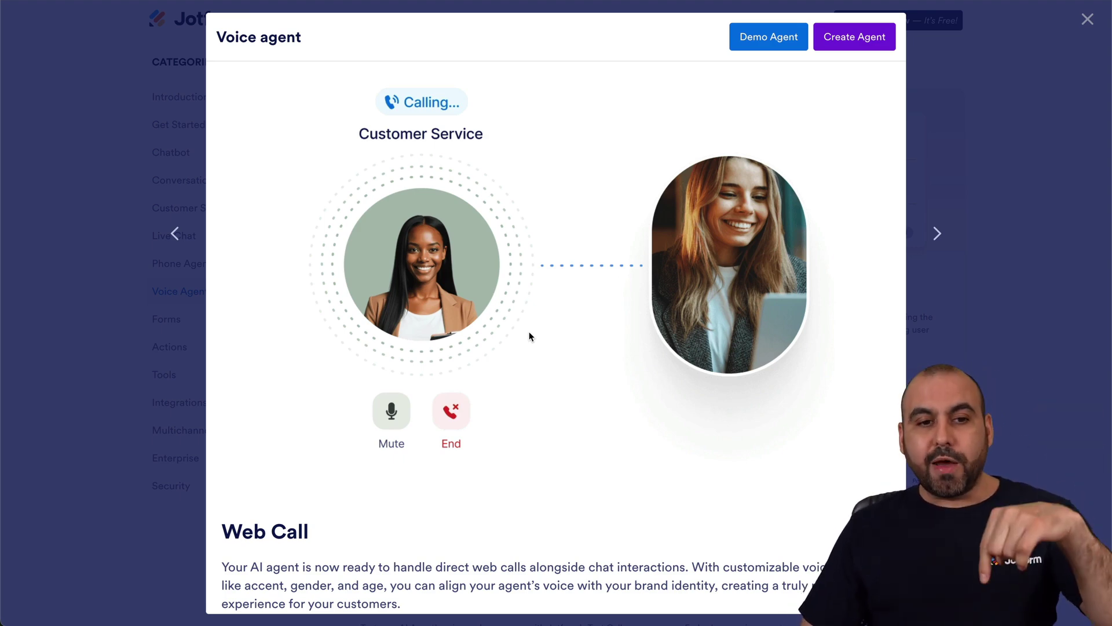
Step: Scroll through the rest of the Voice agent overview
scroll(530, 332, down, 5)
scroll(530, 336, down, 15)
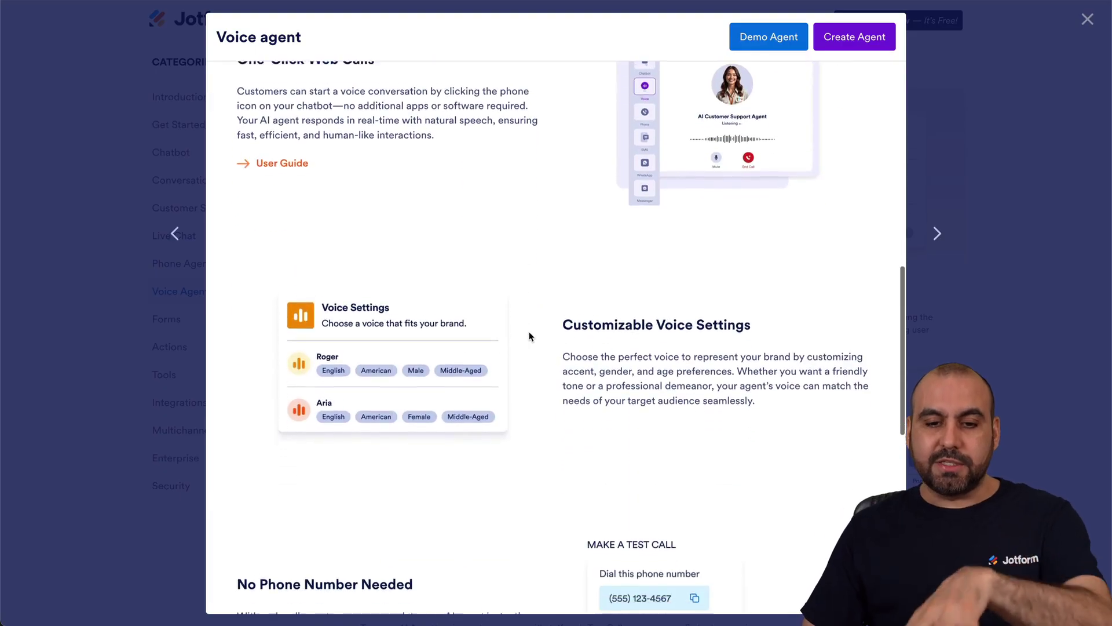
scroll(530, 336, up, 5)
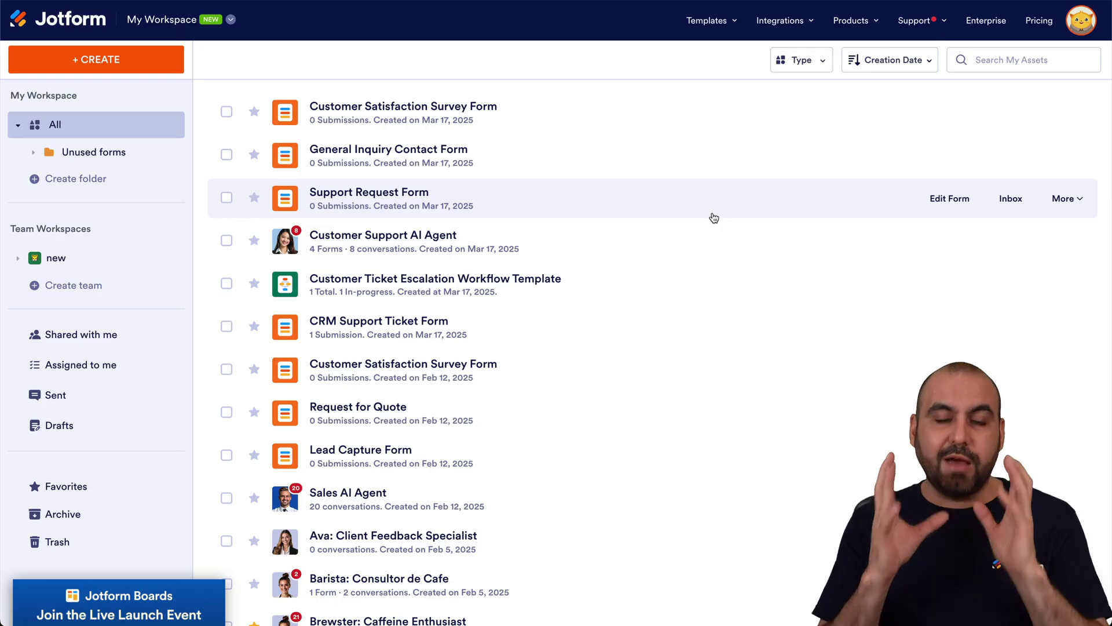
Step: Open 'Brewster: Caffeine Enthusiast' from My Agents for editing and turn on its live preview
click(203, 20)
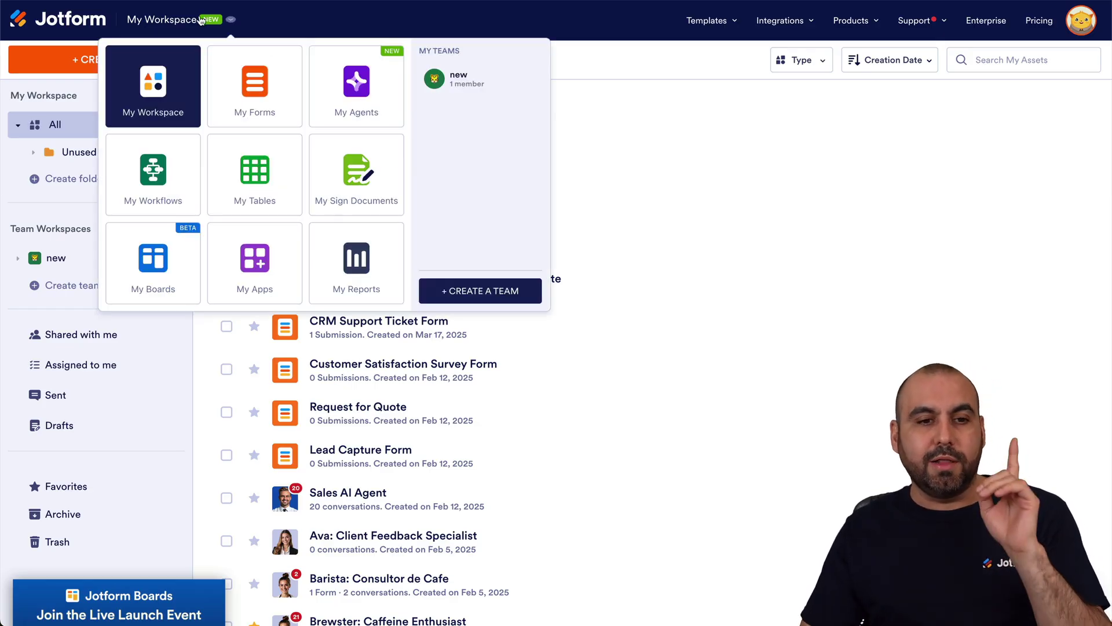
click(348, 87)
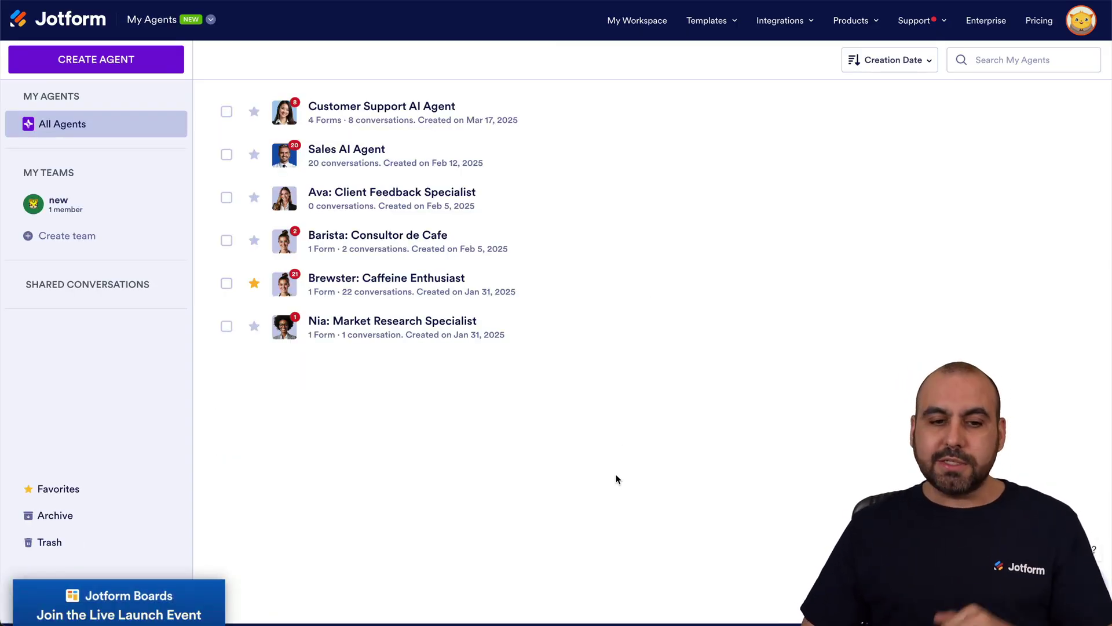
mouse_move(356, 300)
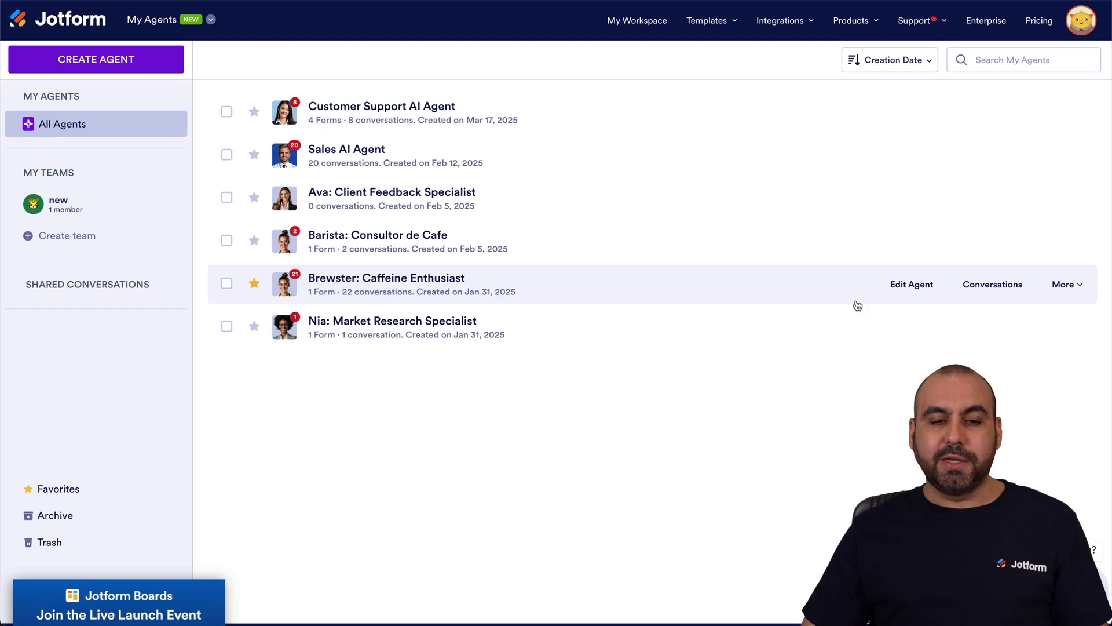
click(925, 297)
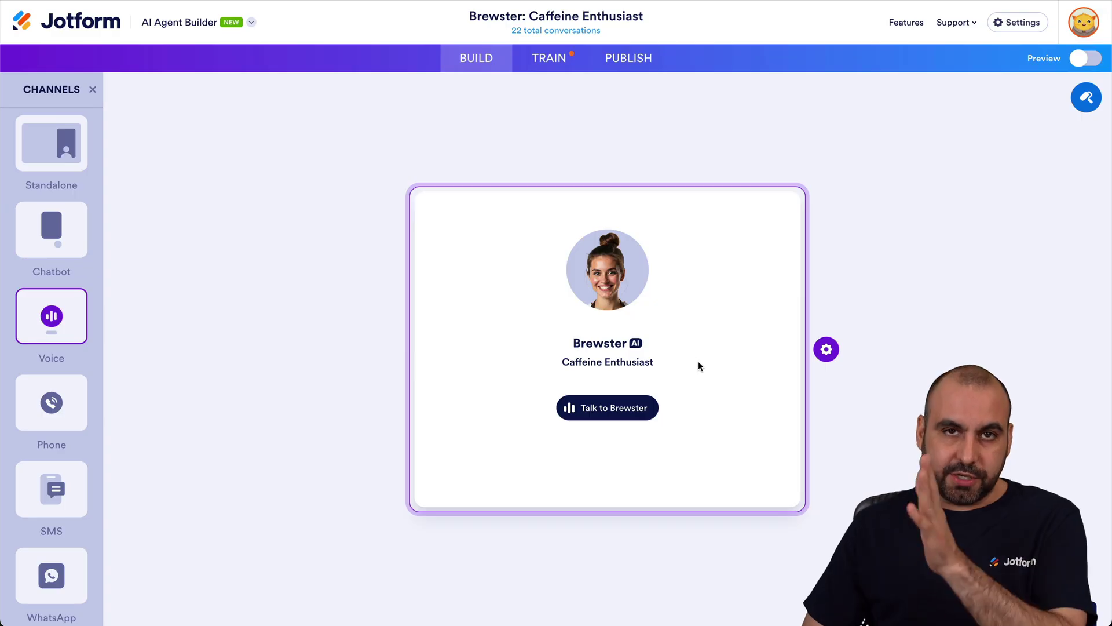
click(1083, 59)
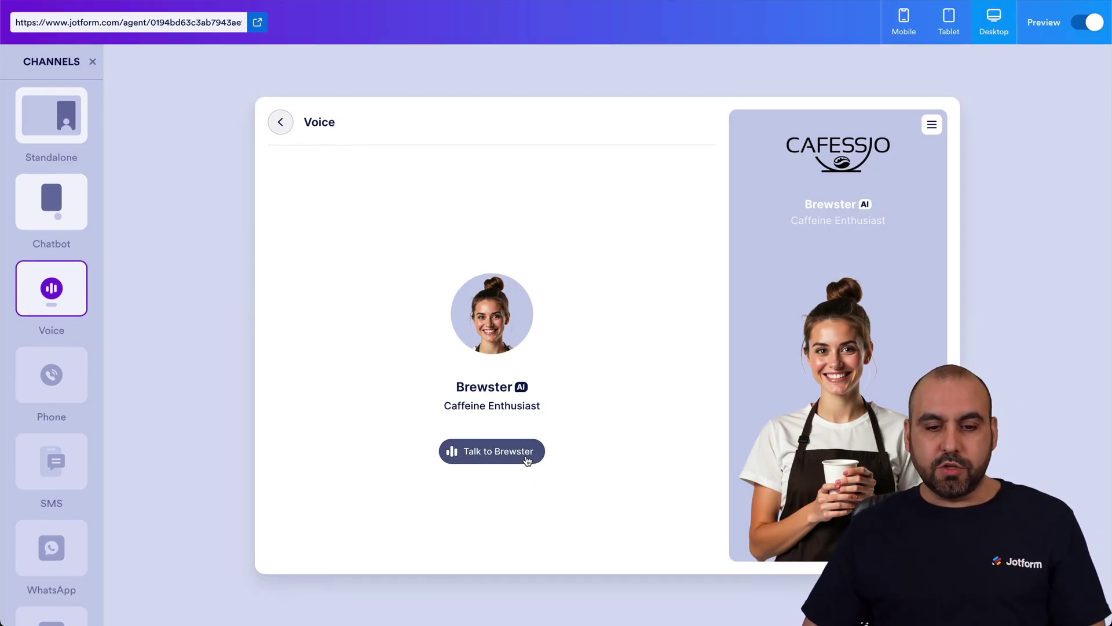
Step: Preview Brewster's Standalone page and start a voice call with the agent
click(51, 129)
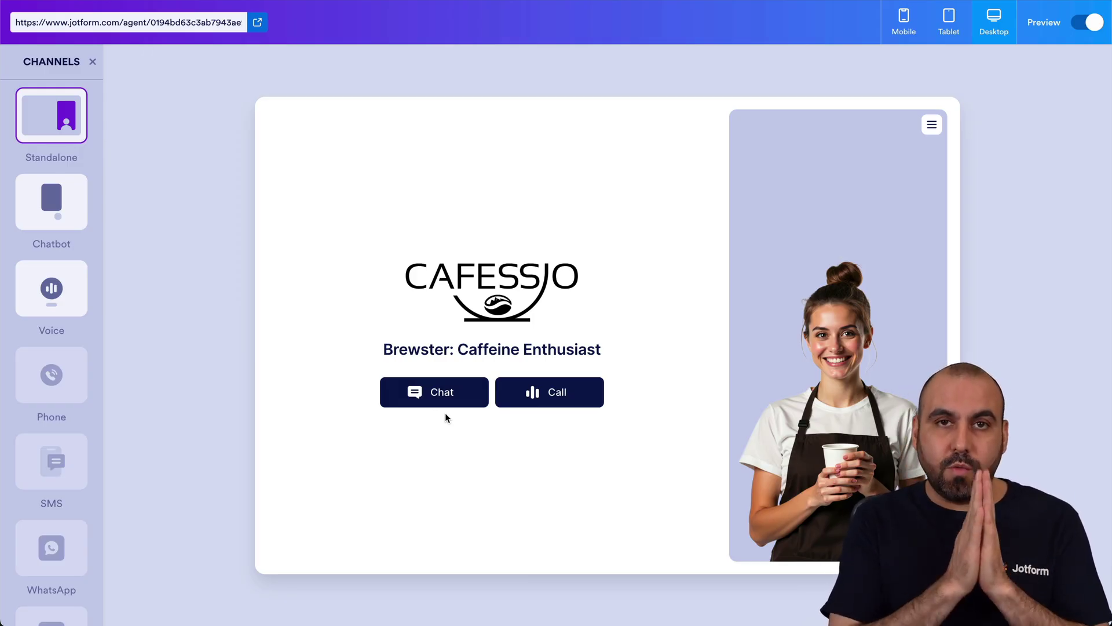
click(571, 392)
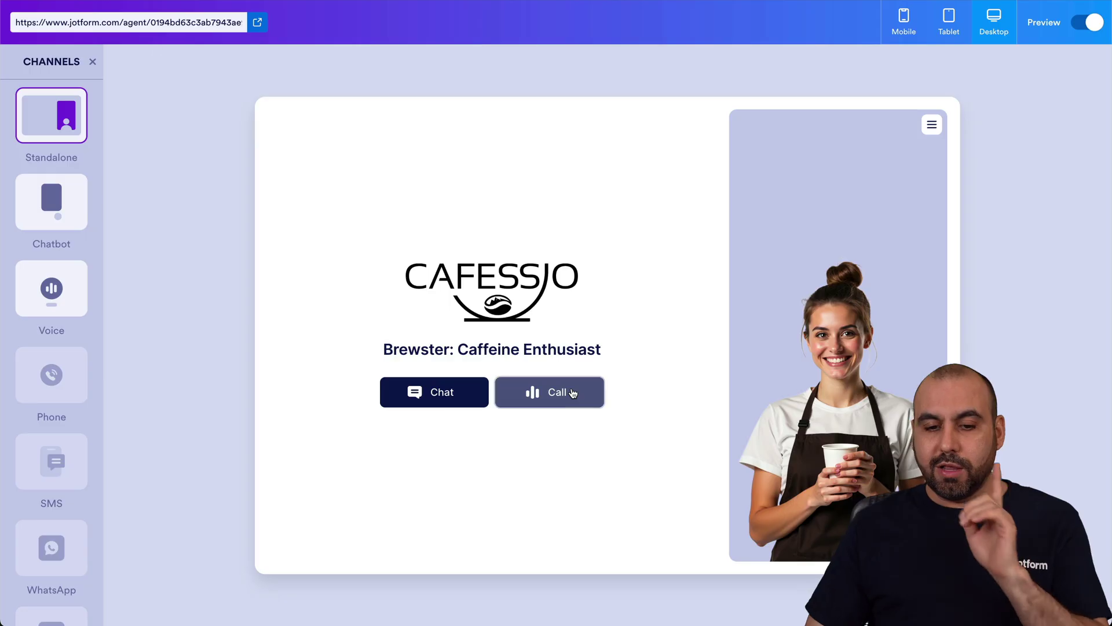
click(490, 451)
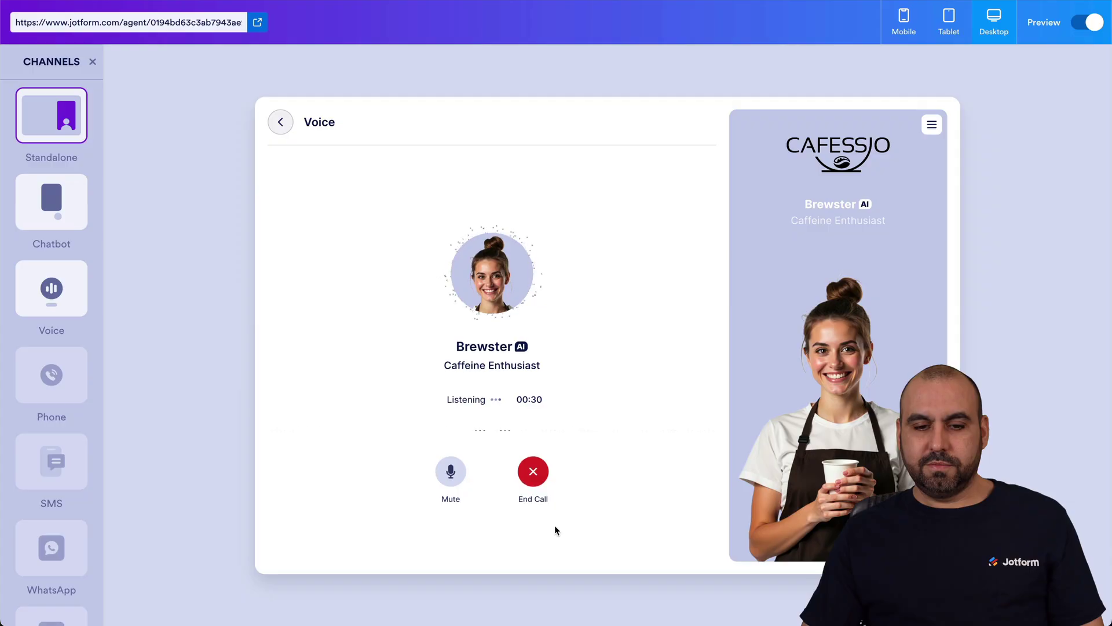
Step: Mute the microphone, check the page menu, end the test call and leave preview
click(450, 471)
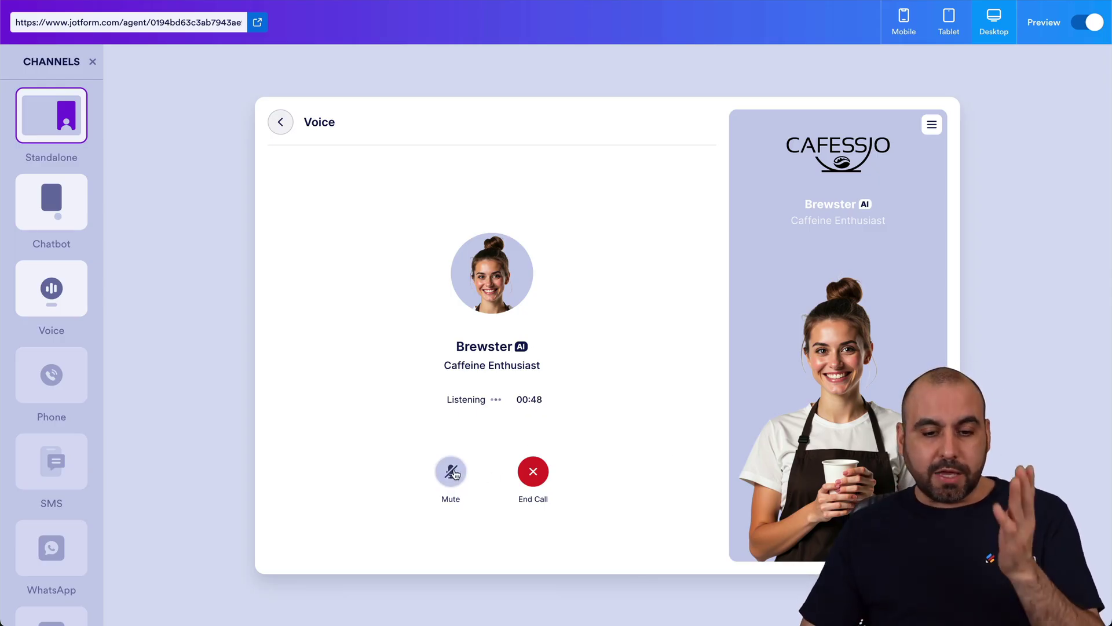
click(931, 125)
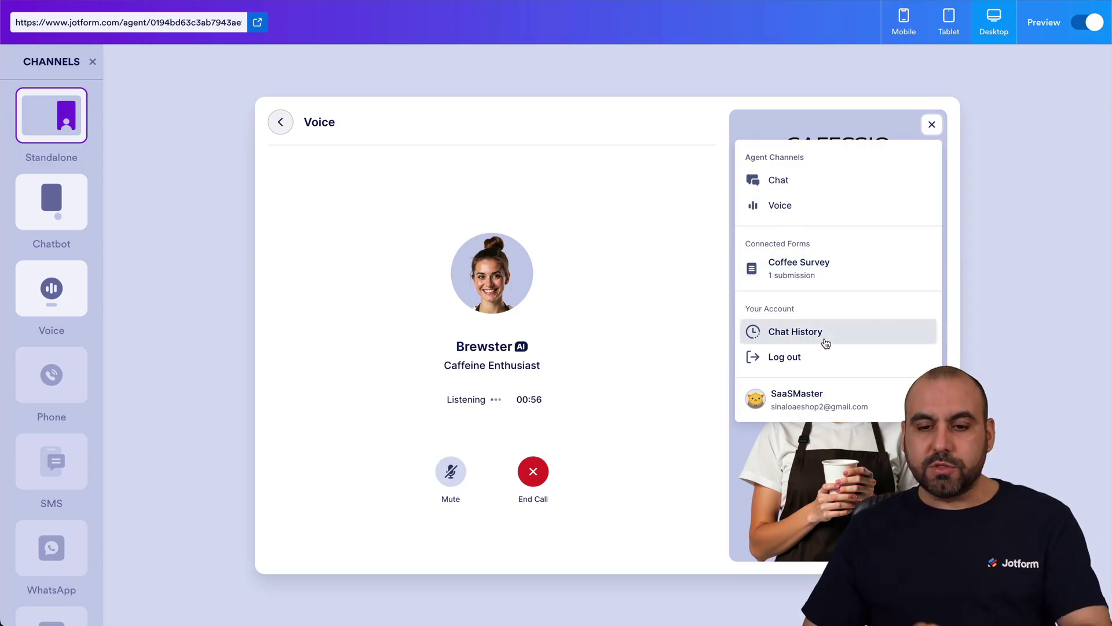
click(655, 483)
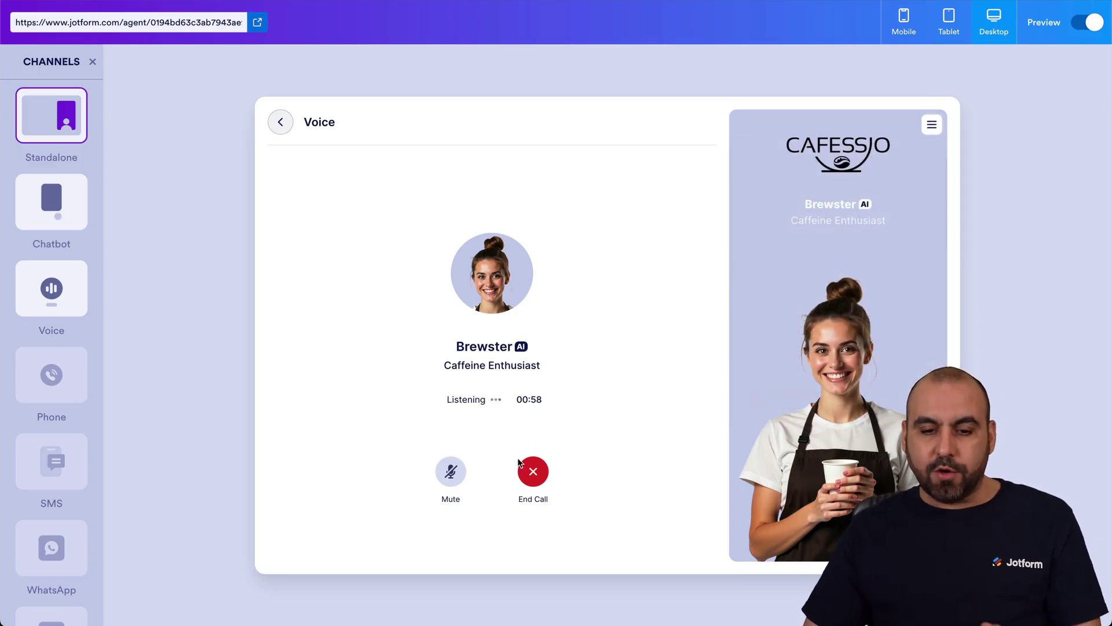
click(529, 477)
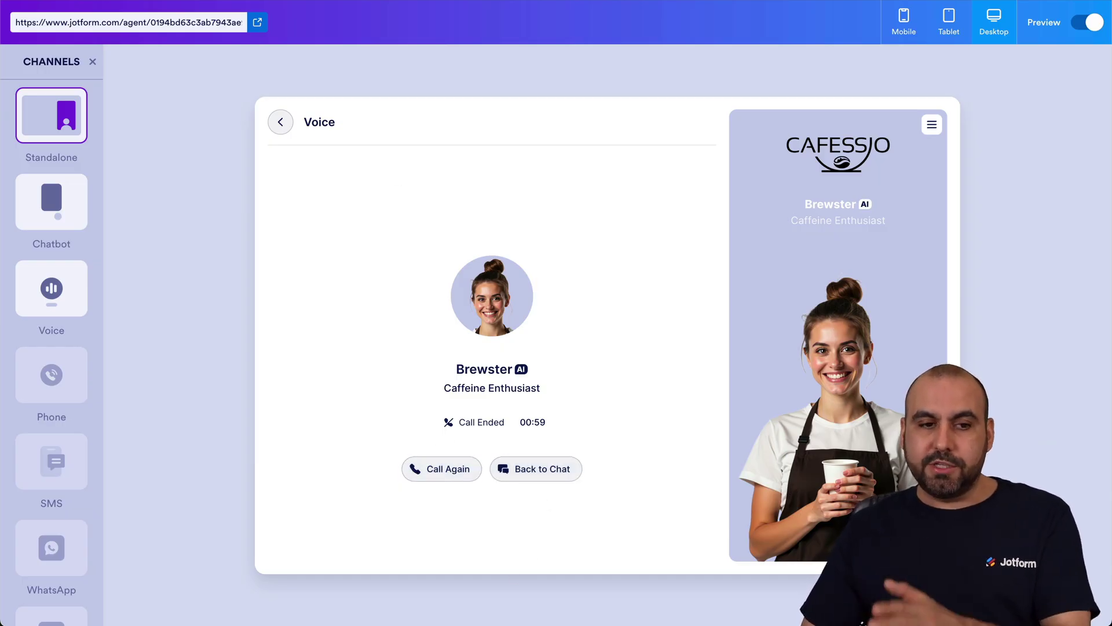
click(1087, 29)
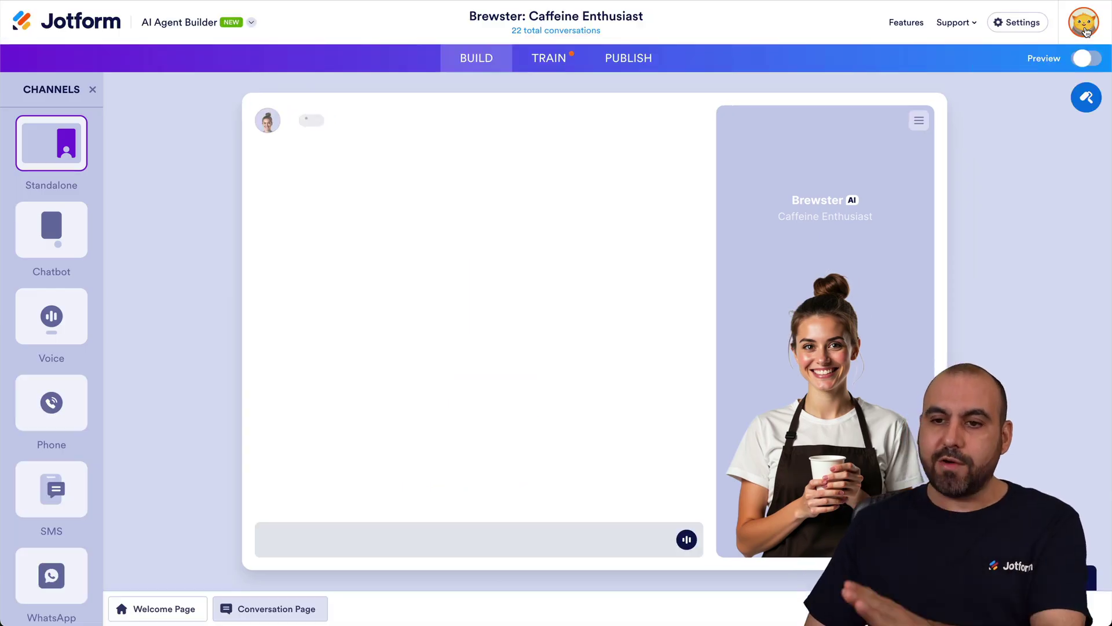
Step: Show the Voice channel and open its Voice Settings panel
click(51, 322)
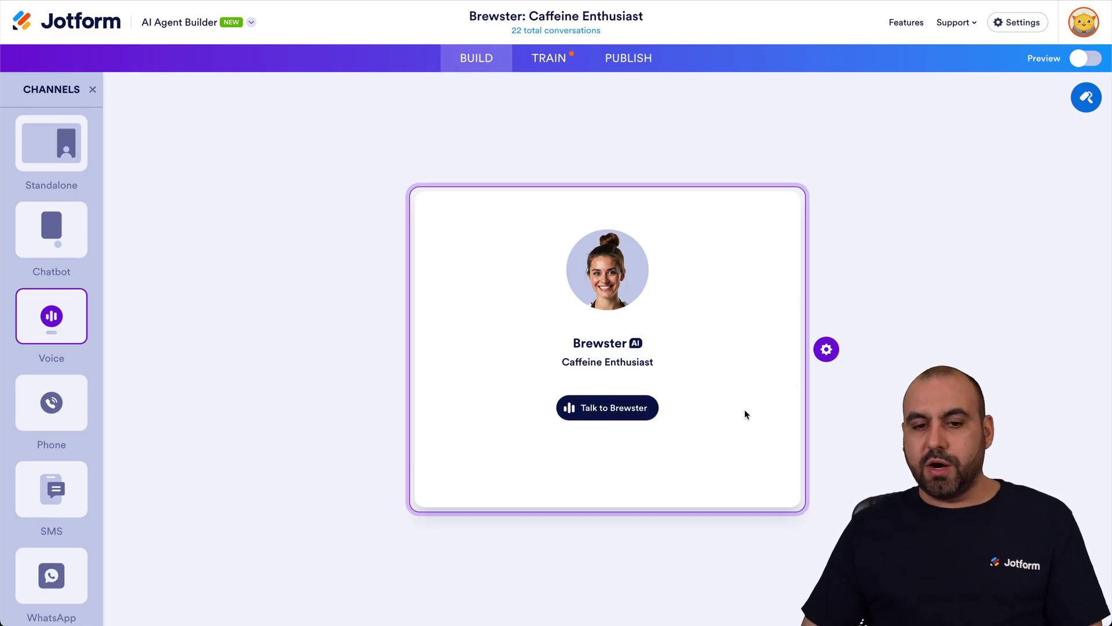
click(827, 349)
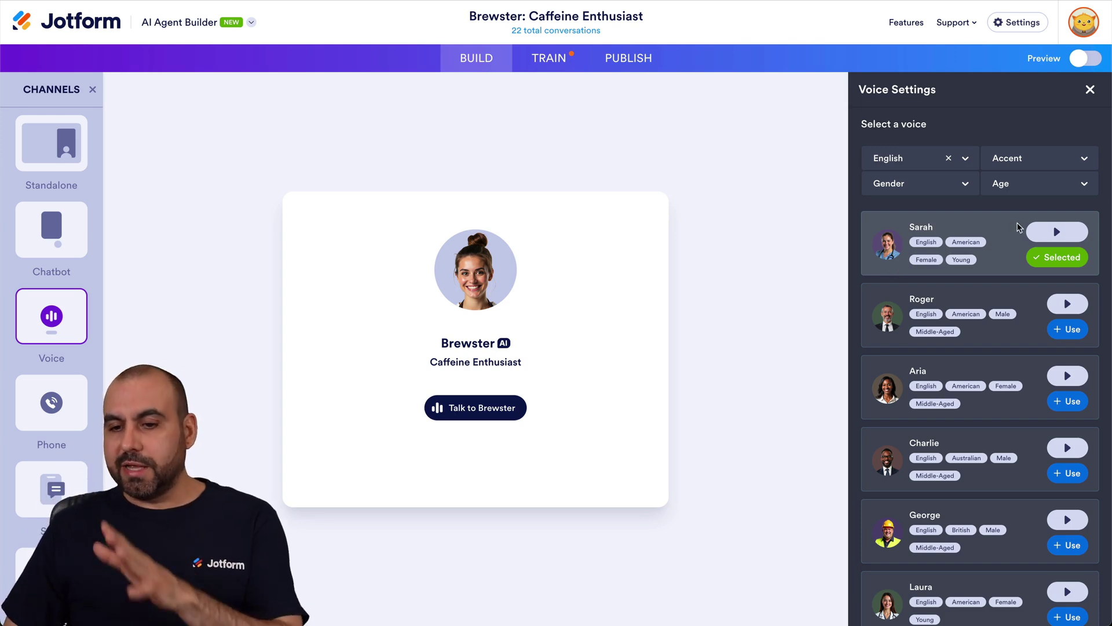
Step: Play the Sarah, Roger, Aria and Charlie voice samples, then open the language filter
click(1048, 237)
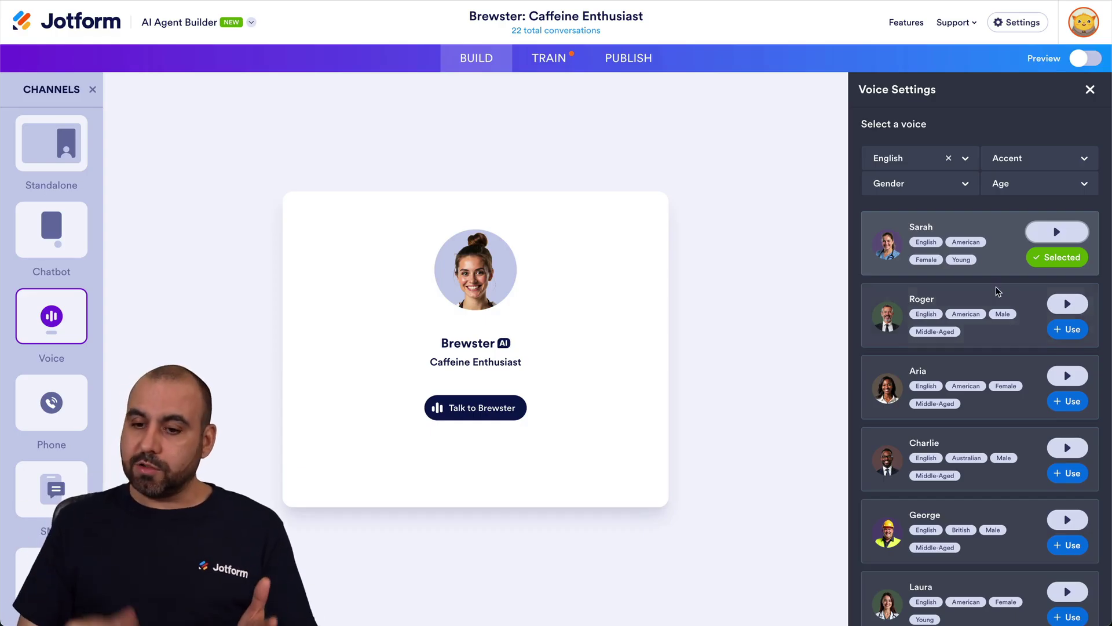
click(1065, 306)
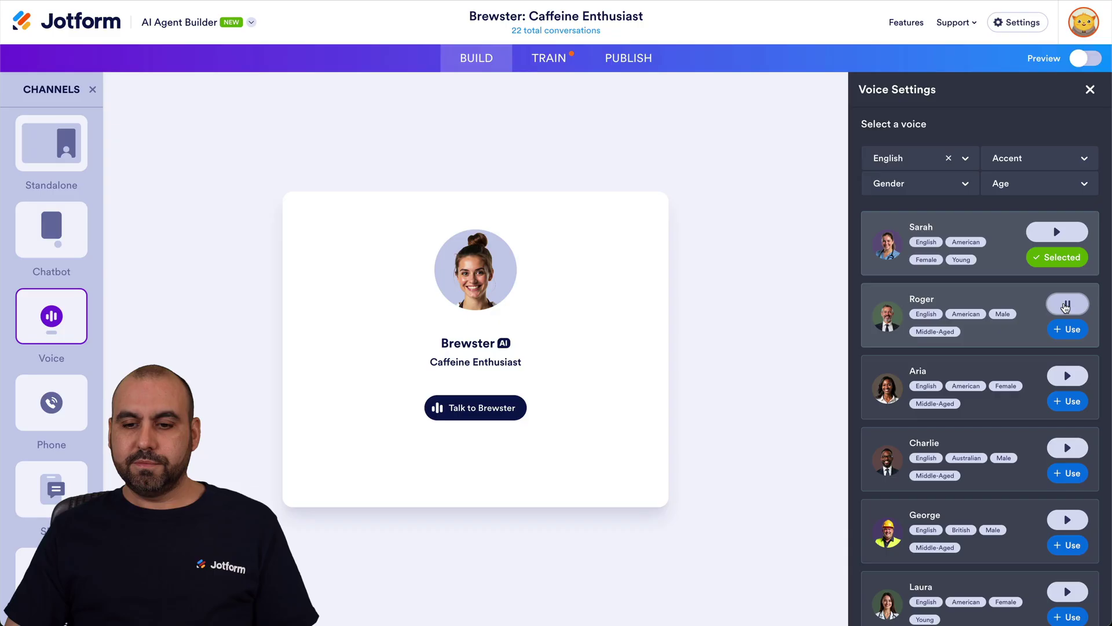
click(1060, 377)
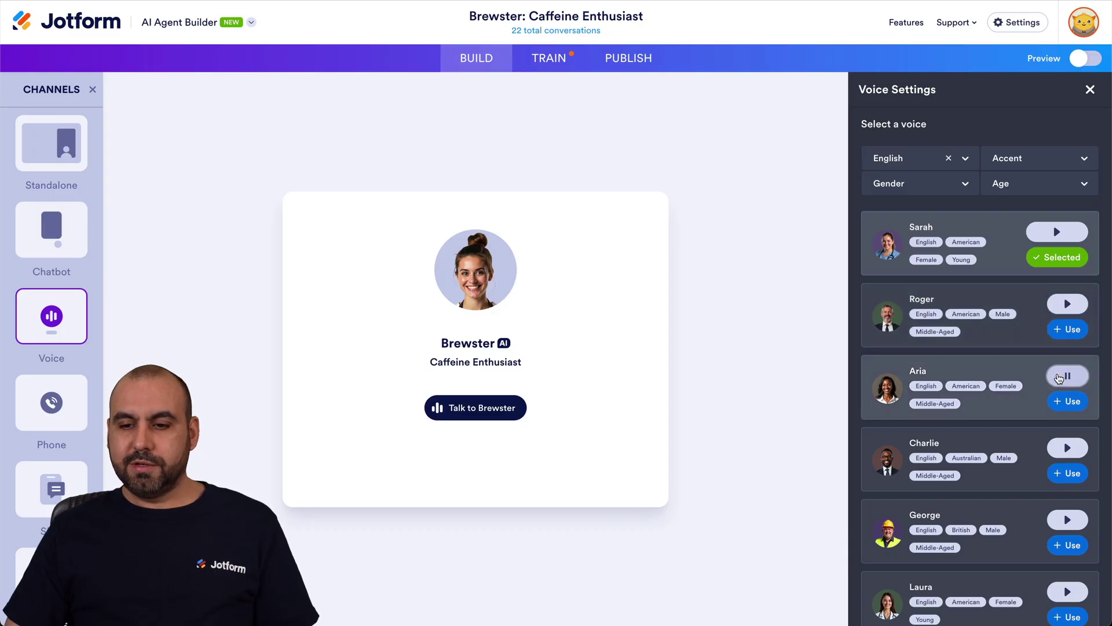
click(1064, 451)
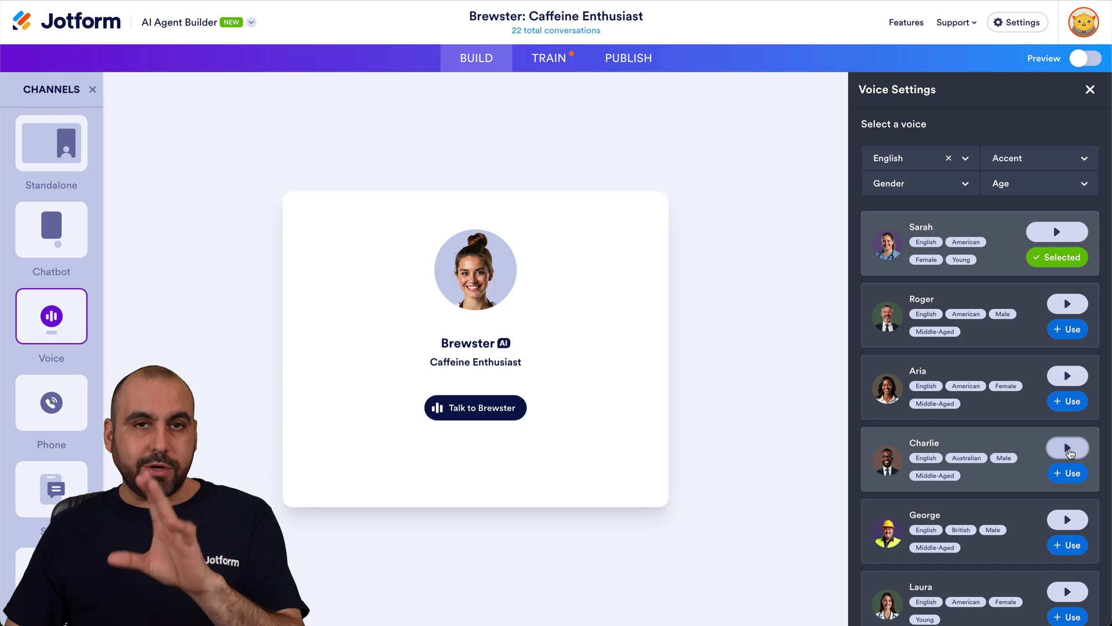
click(892, 159)
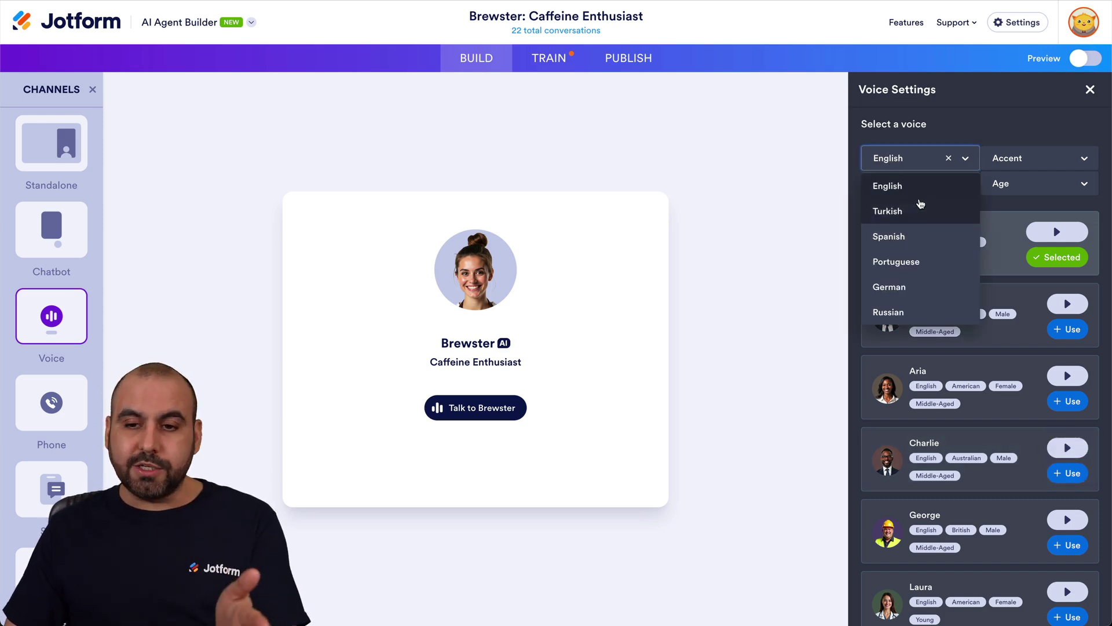
Step: Try Spanish voices with David Martin's sample, then filter the voice list to English
scroll(920, 203, down, 3)
scroll(921, 203, up, 3)
scroll(921, 204, up, 1)
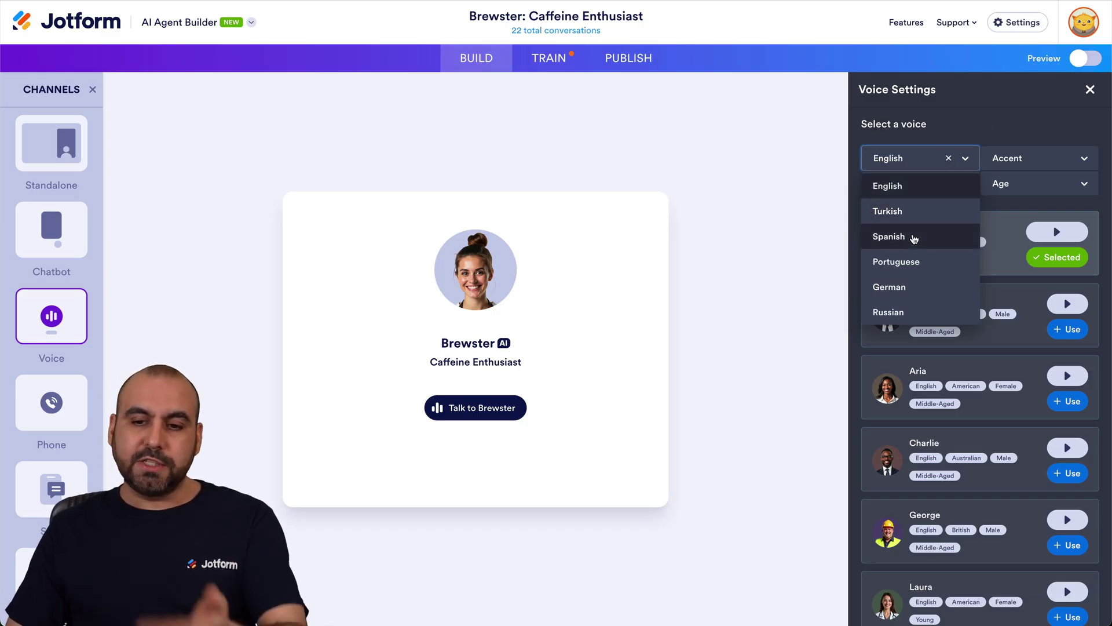
click(914, 237)
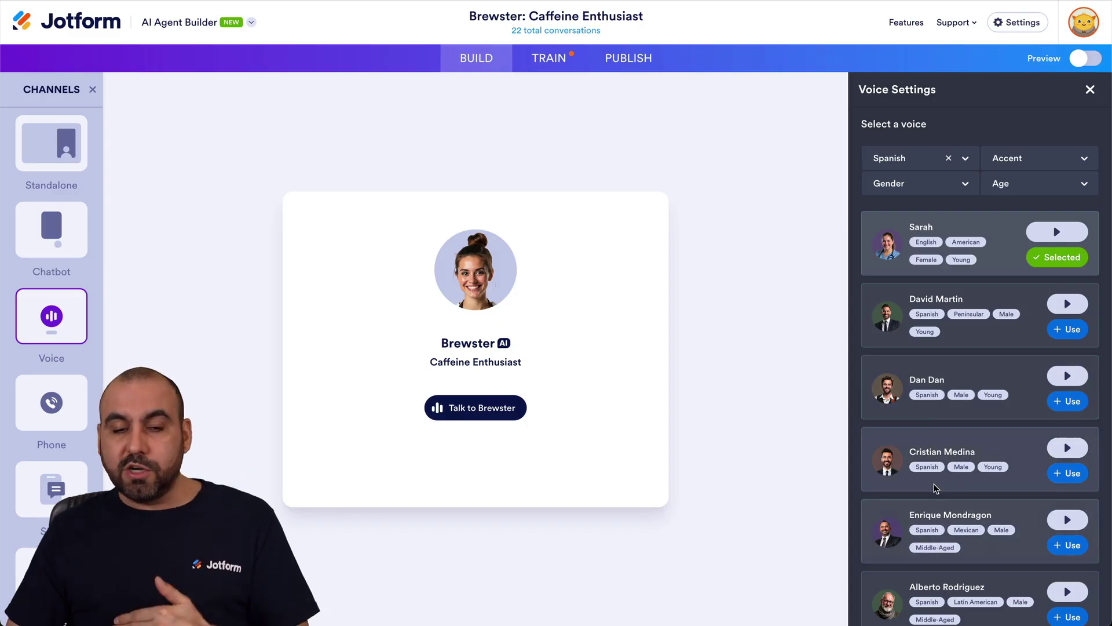
click(1073, 309)
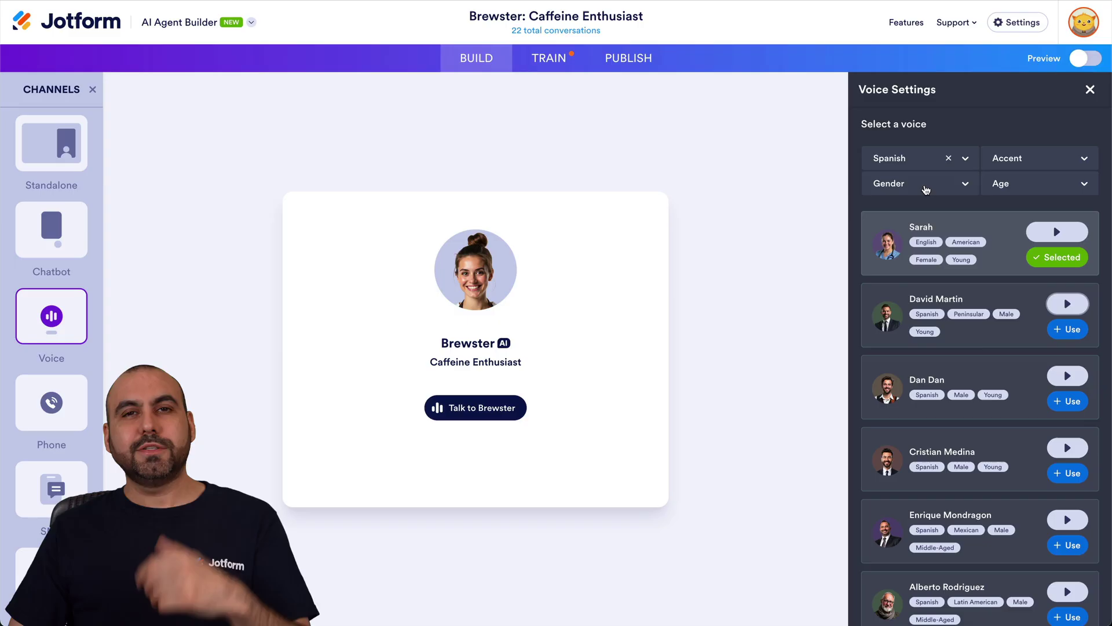
click(915, 166)
click(915, 184)
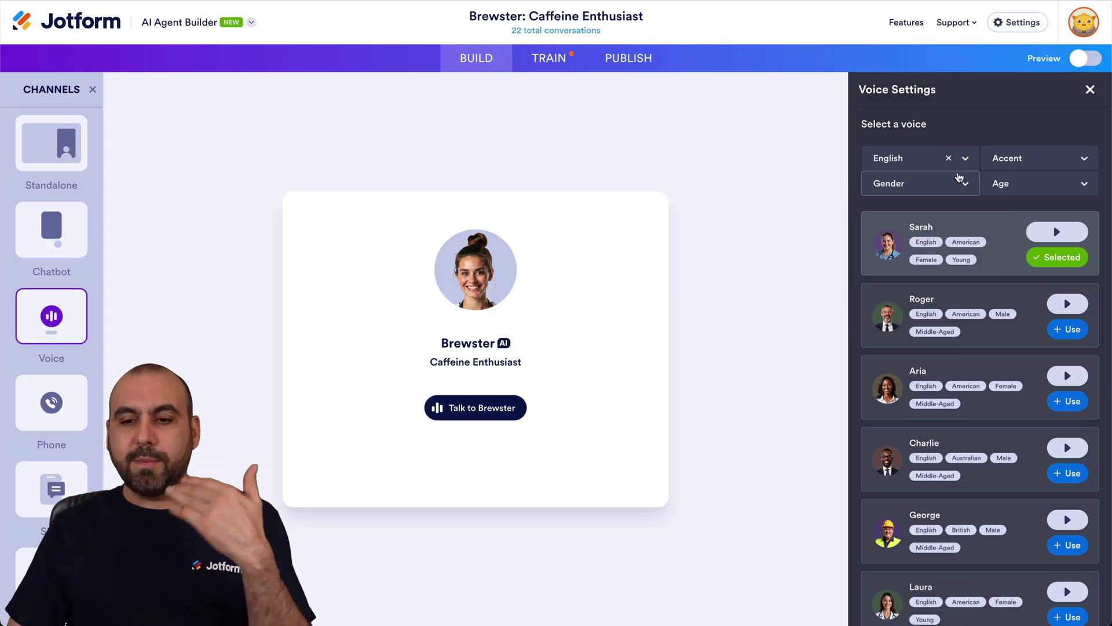
Step: Browse the Accent, Gender and Age filters and the voice list, then close Voice Settings keeping Sarah
click(1026, 165)
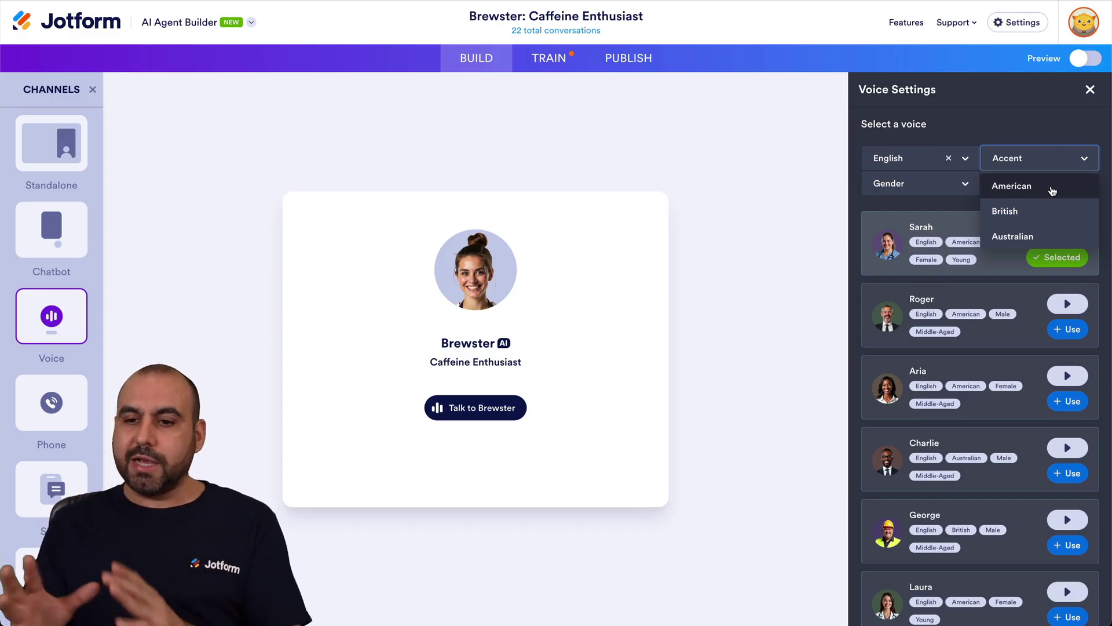
click(955, 190)
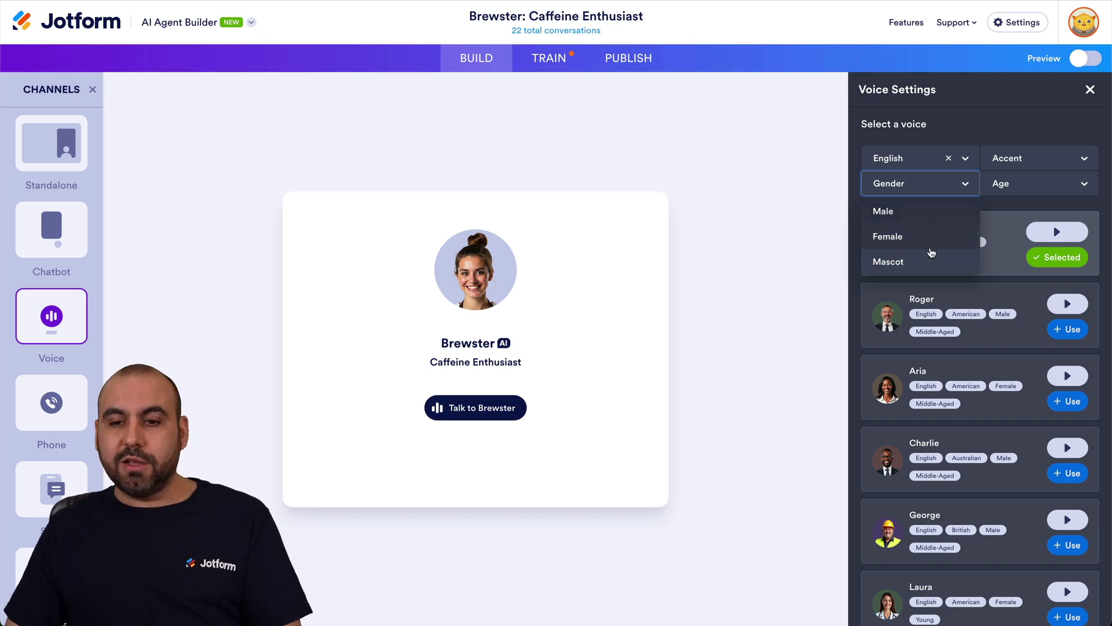
click(1017, 201)
click(1029, 187)
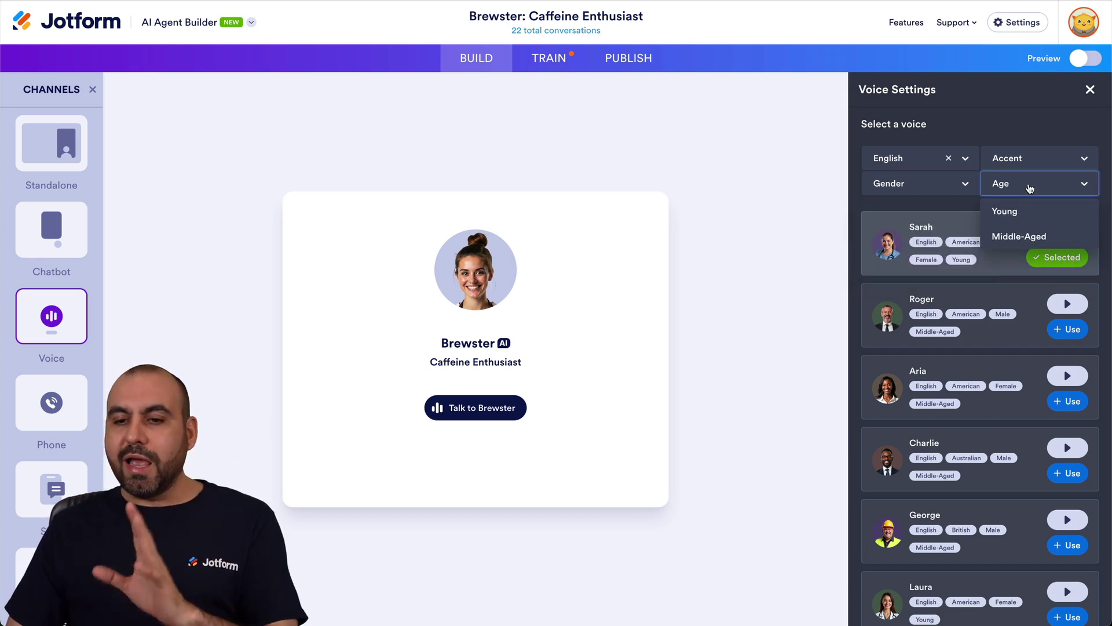
click(955, 209)
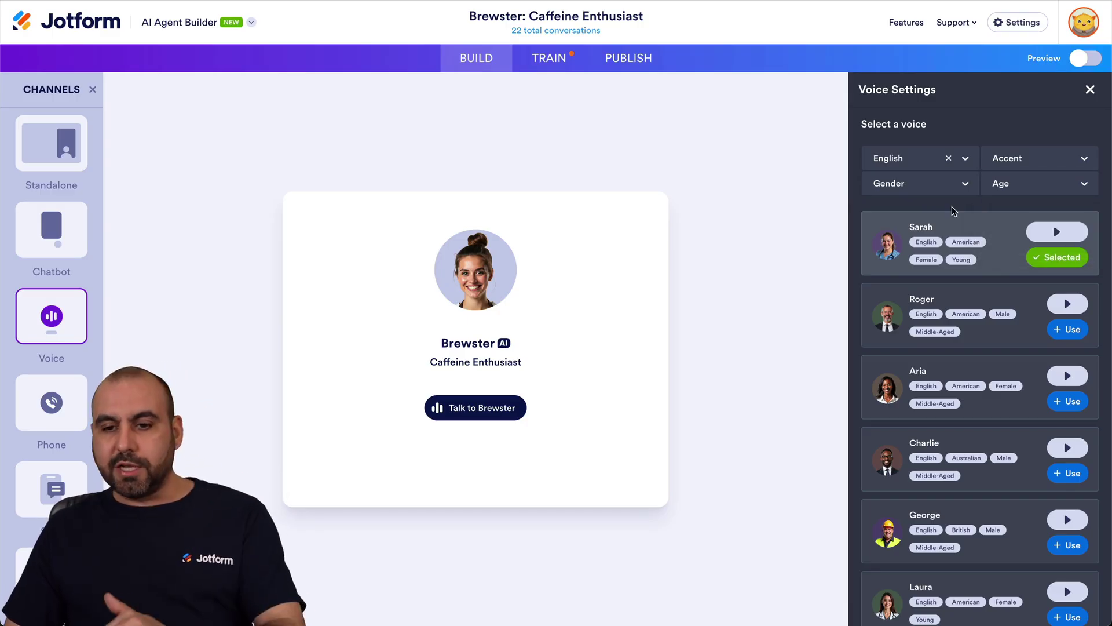
scroll(955, 329, down, 8)
scroll(955, 329, down, 4)
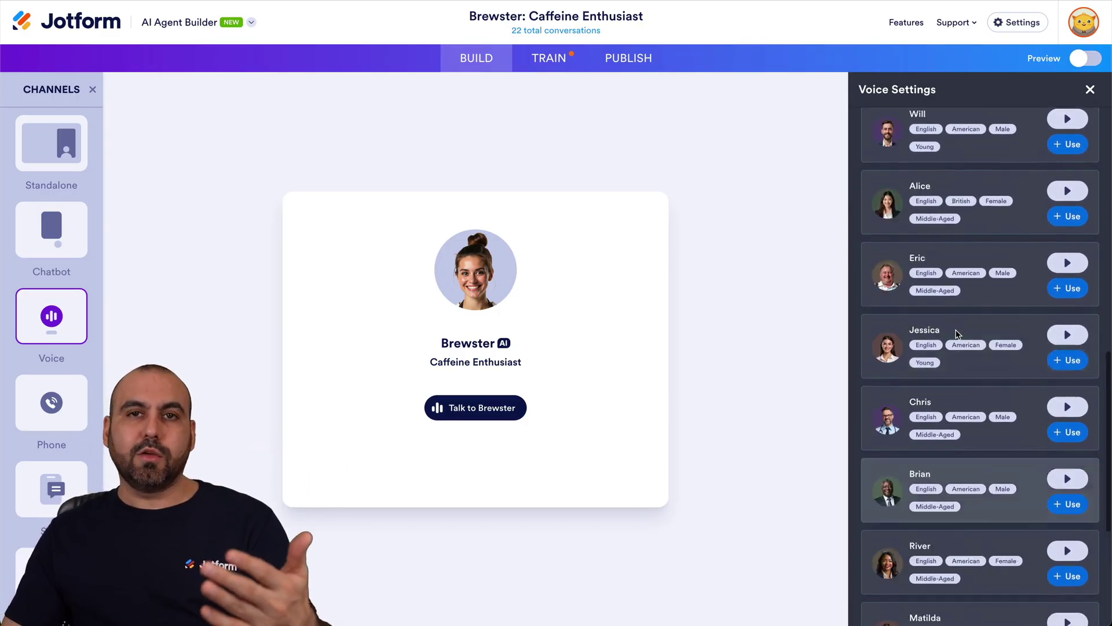
scroll(956, 334, up, 12)
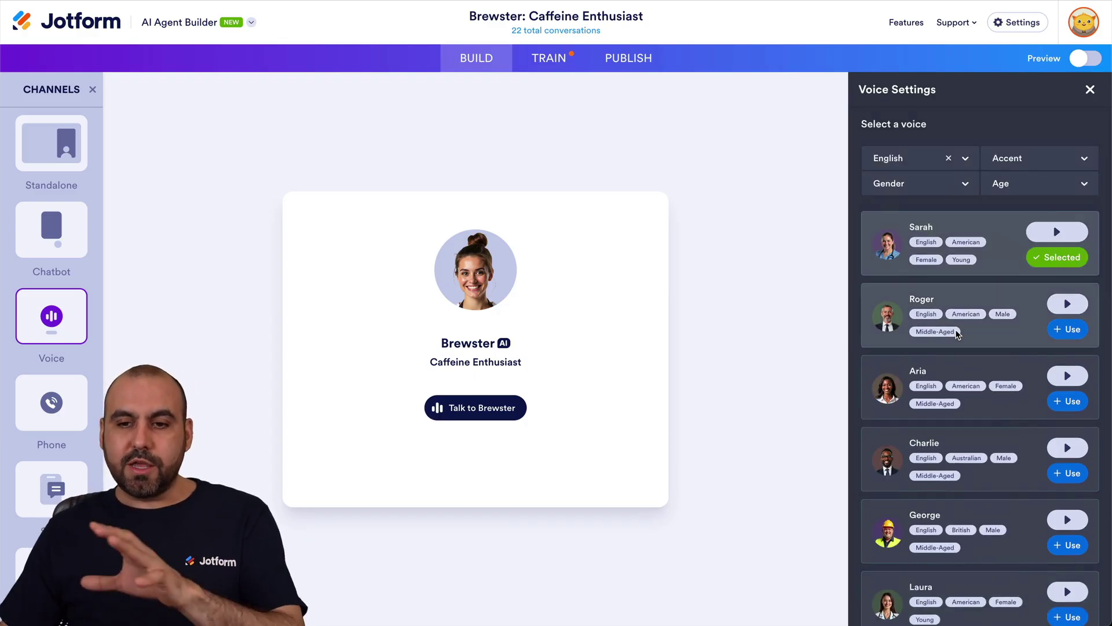
click(1089, 97)
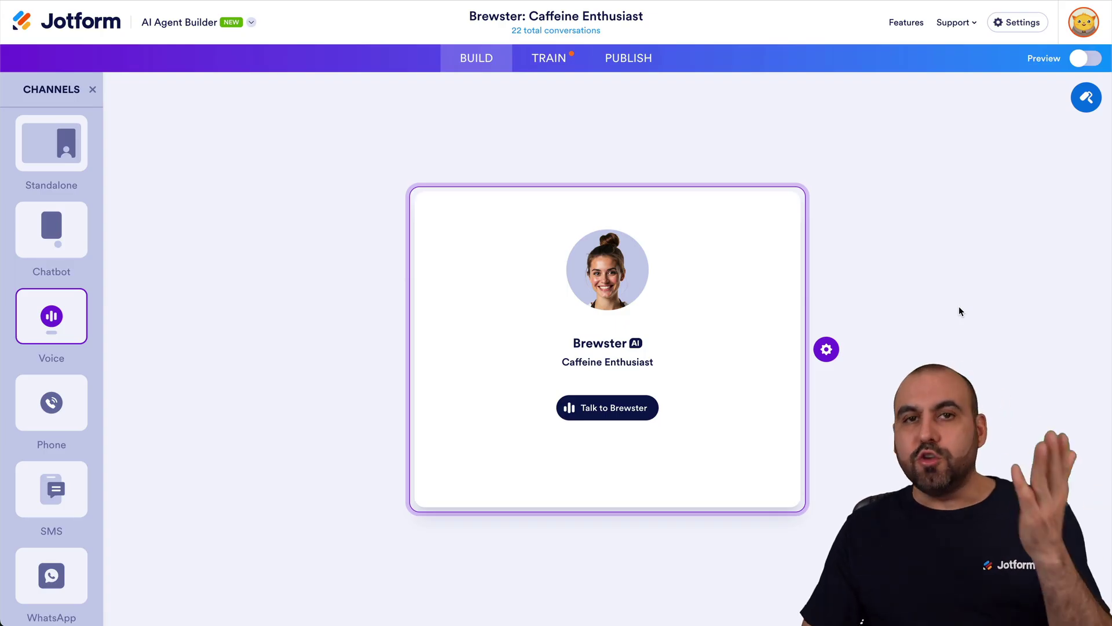
Step: Go to the TRAIN tab to view Brewster's Knowledge Base
click(551, 58)
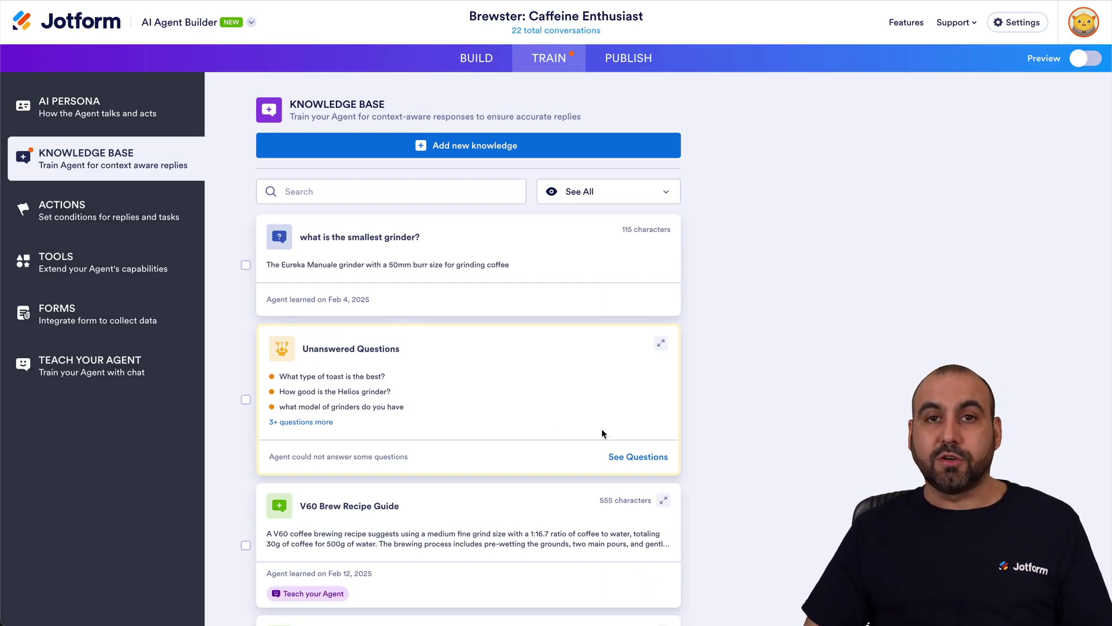
Step: Review the full Unanswered Questions list, close it, and go to the Publish tab
click(628, 459)
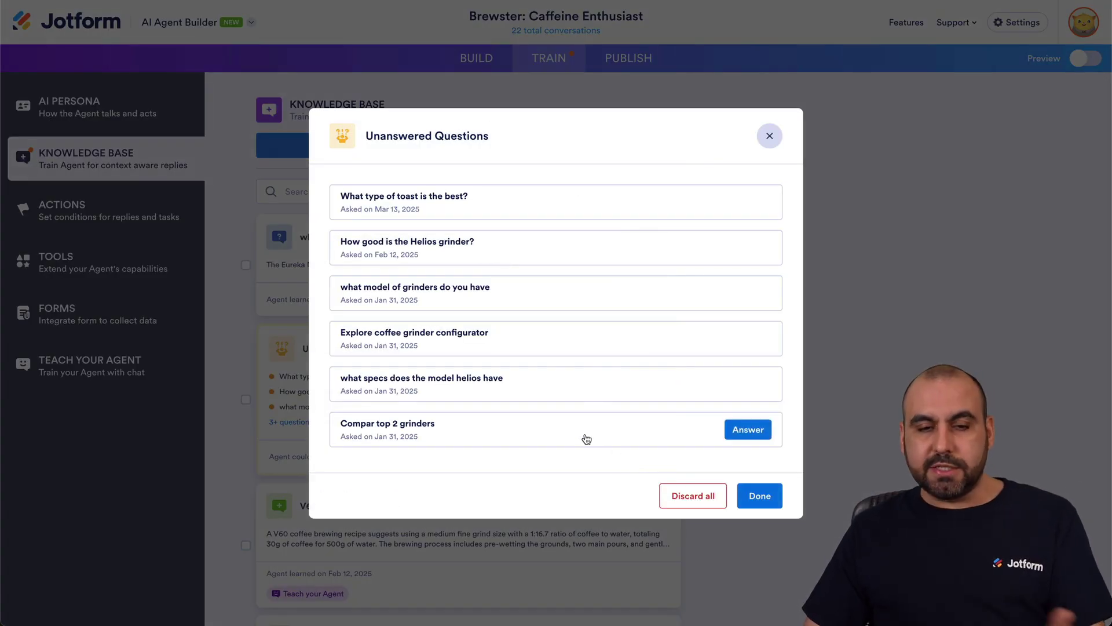
mouse_move(524, 213)
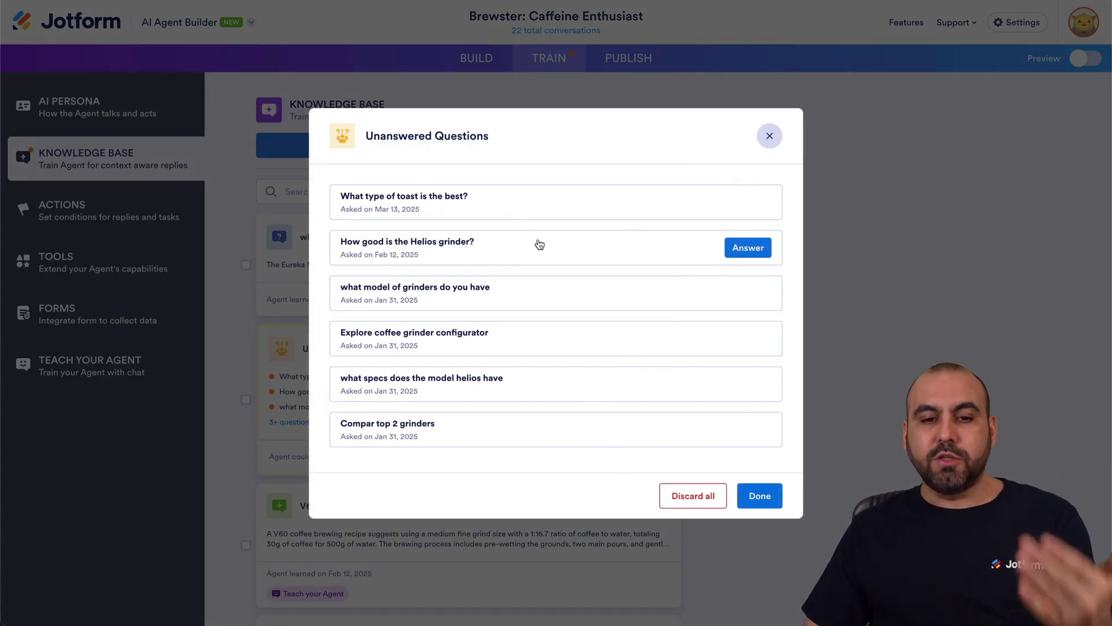
click(770, 139)
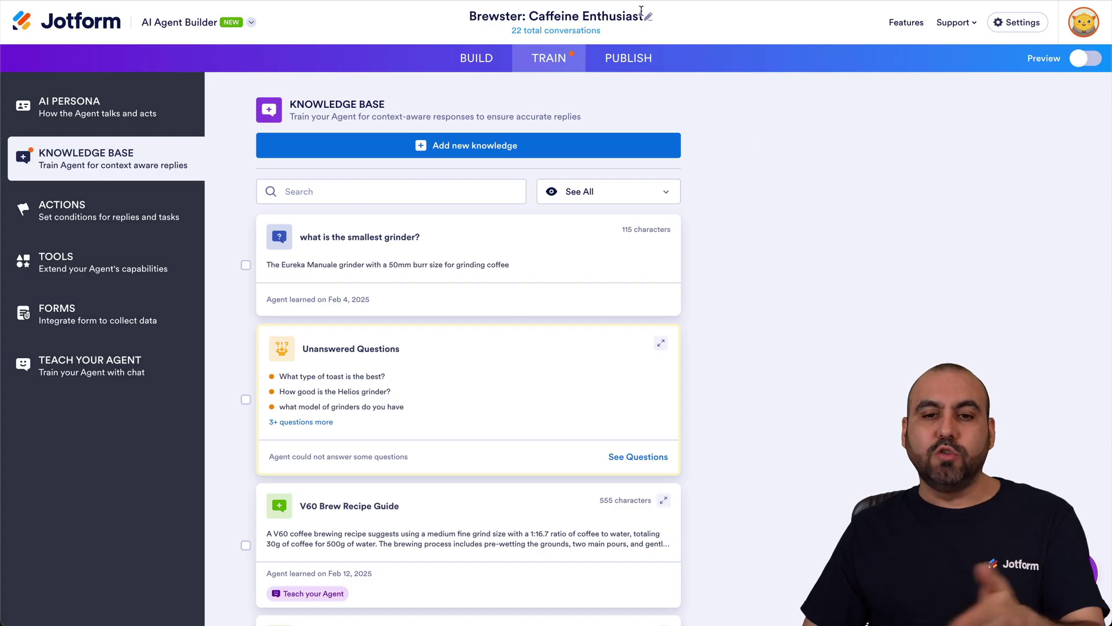
click(636, 58)
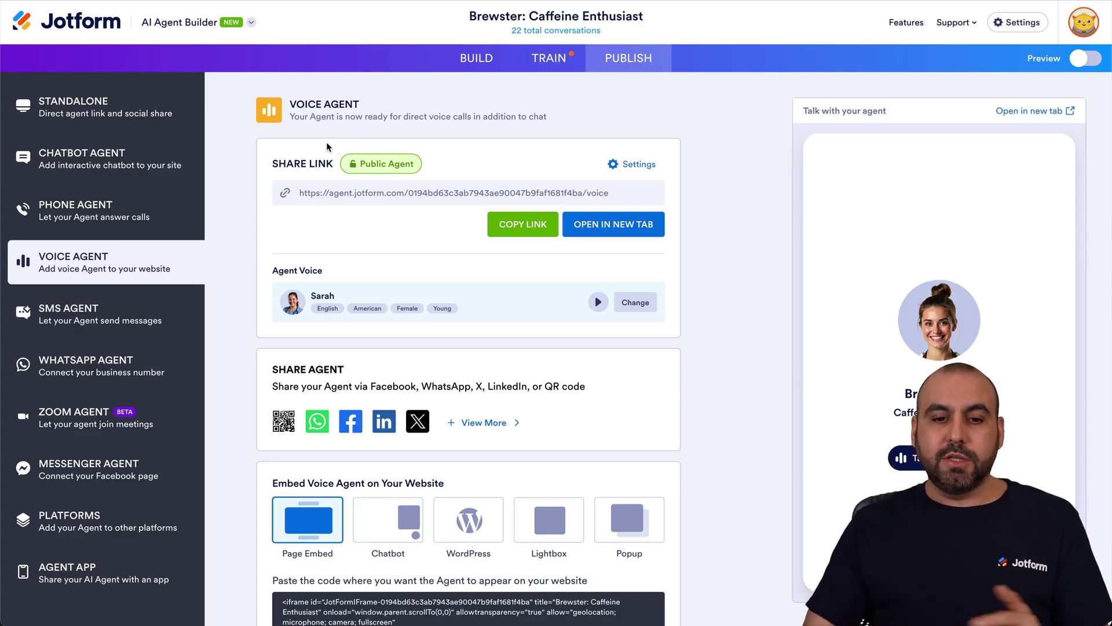
Step: Copy the voice agent's share link and open a Chrome Incognito window
click(533, 223)
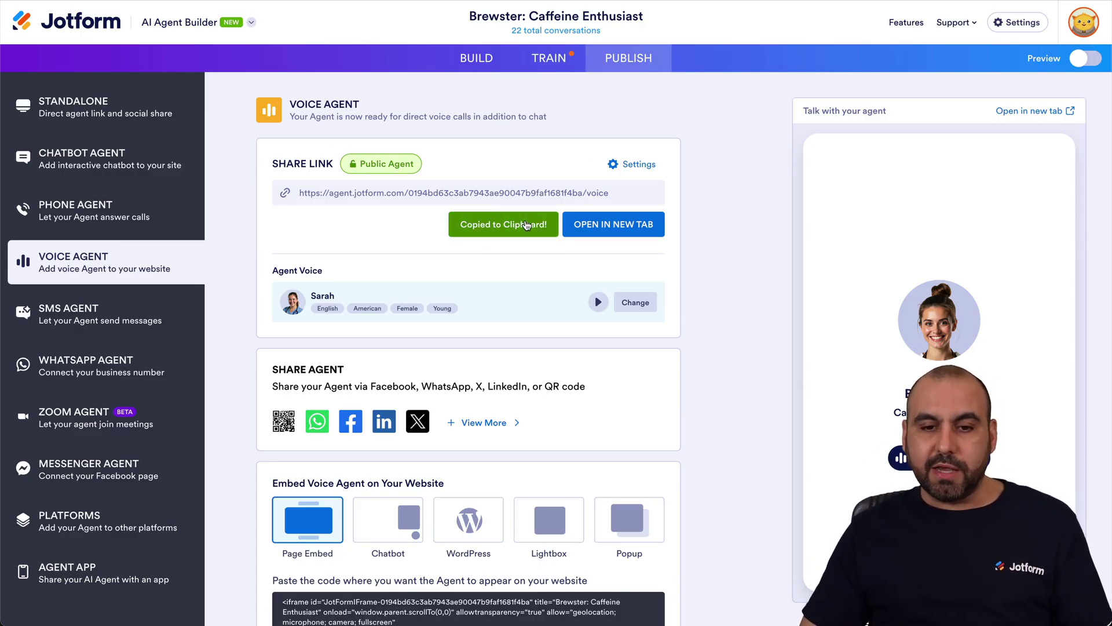
key(super+shift+n)
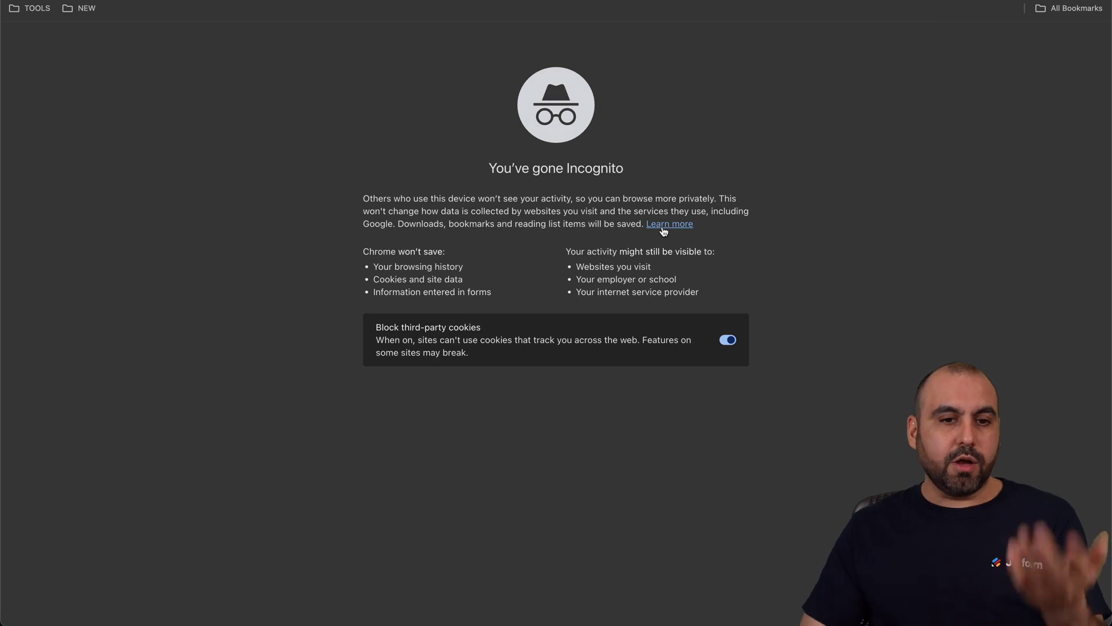
Step: Load Brewster's voice agent share link in the Incognito window
key(super+v)
key(Return)
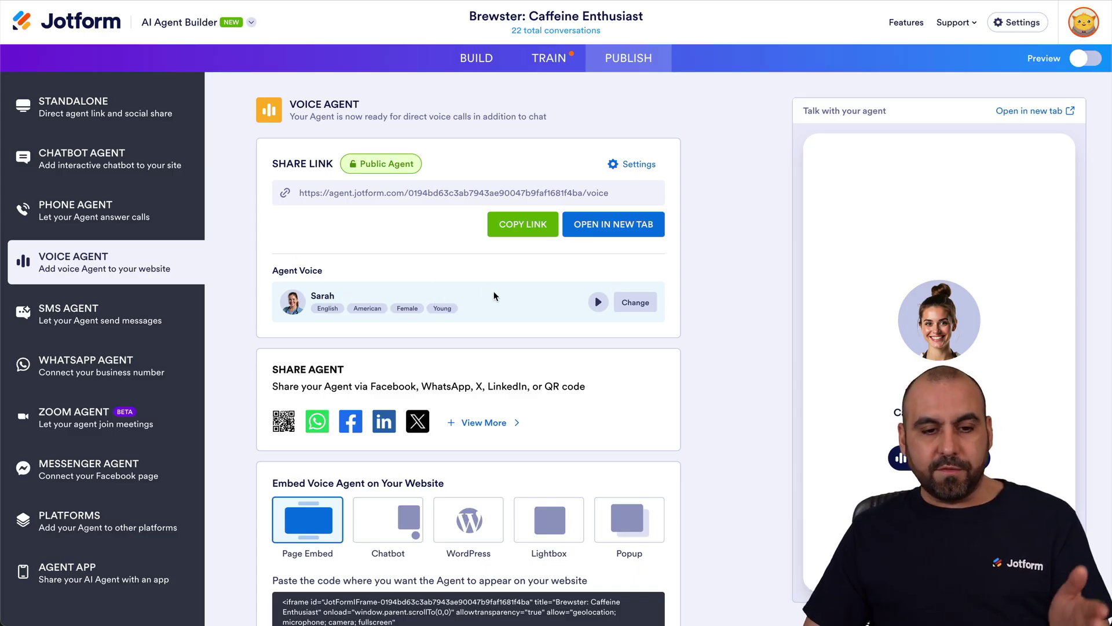
Step: Show the Chatbot embed script under Embed Voice Agent on Your Website
scroll(491, 291, down, 3)
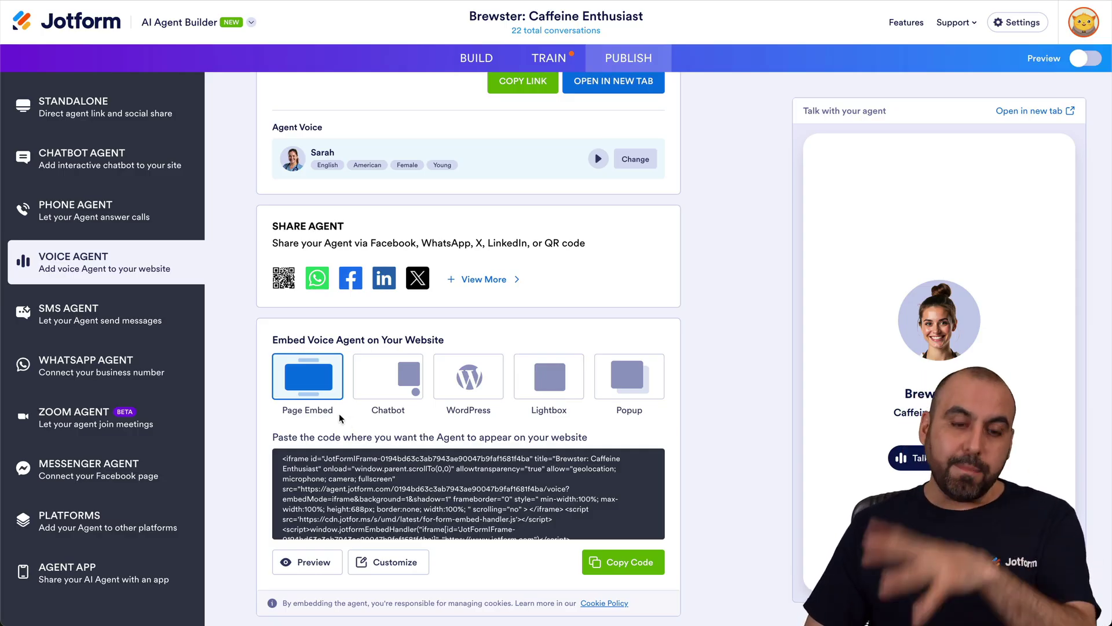
click(400, 387)
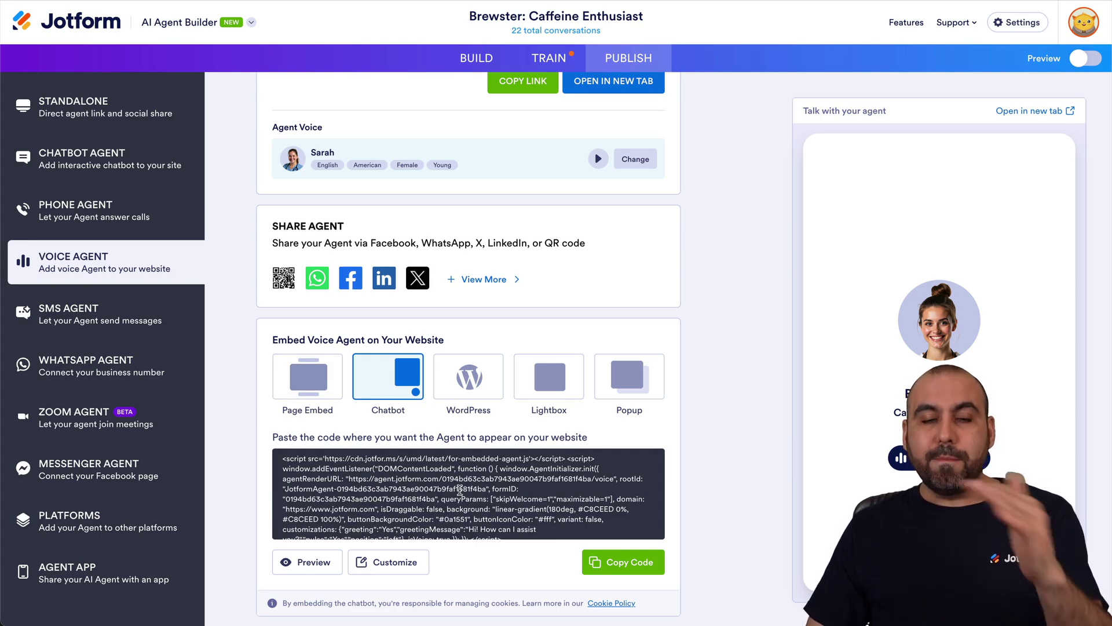
Step: Preview Chatbot customization, then view WordPress, Lightbox, Popup and Page Embed codes
click(387, 560)
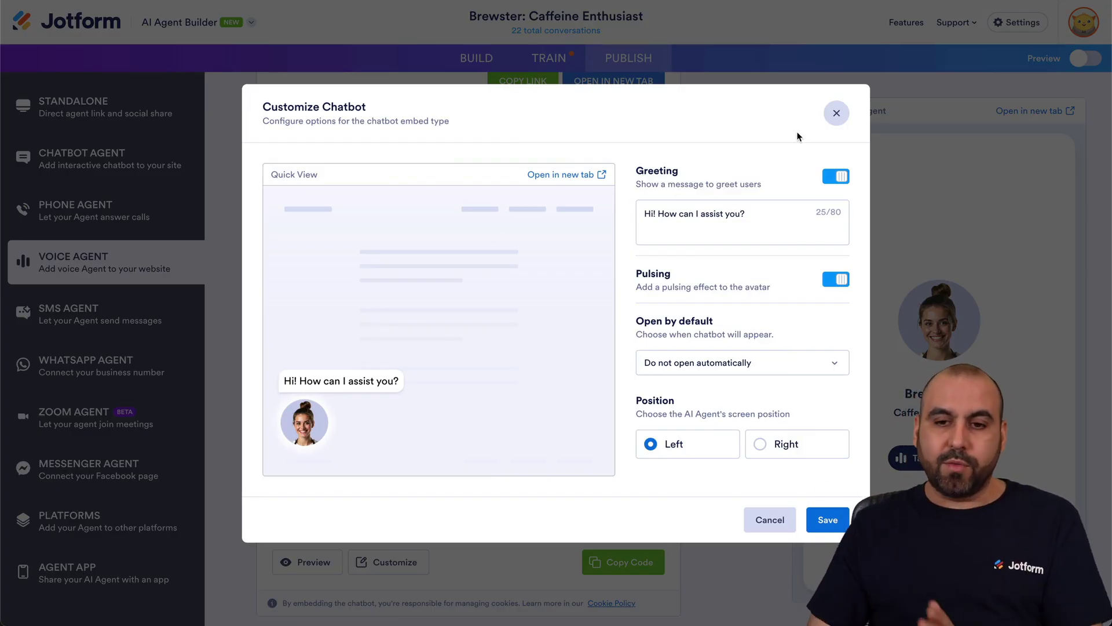
click(836, 114)
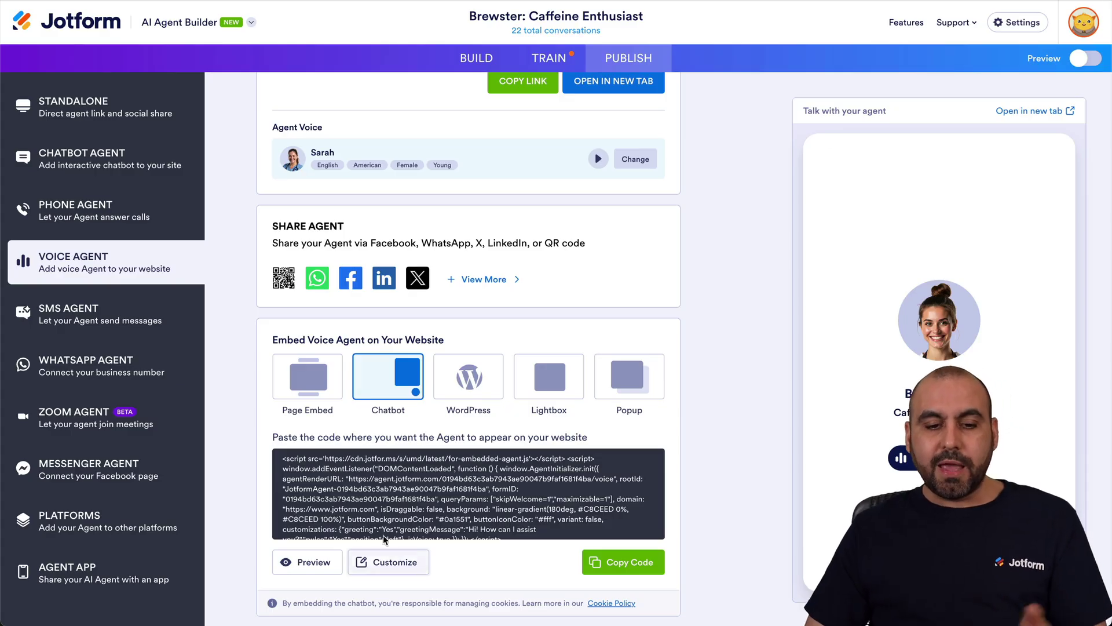
click(467, 384)
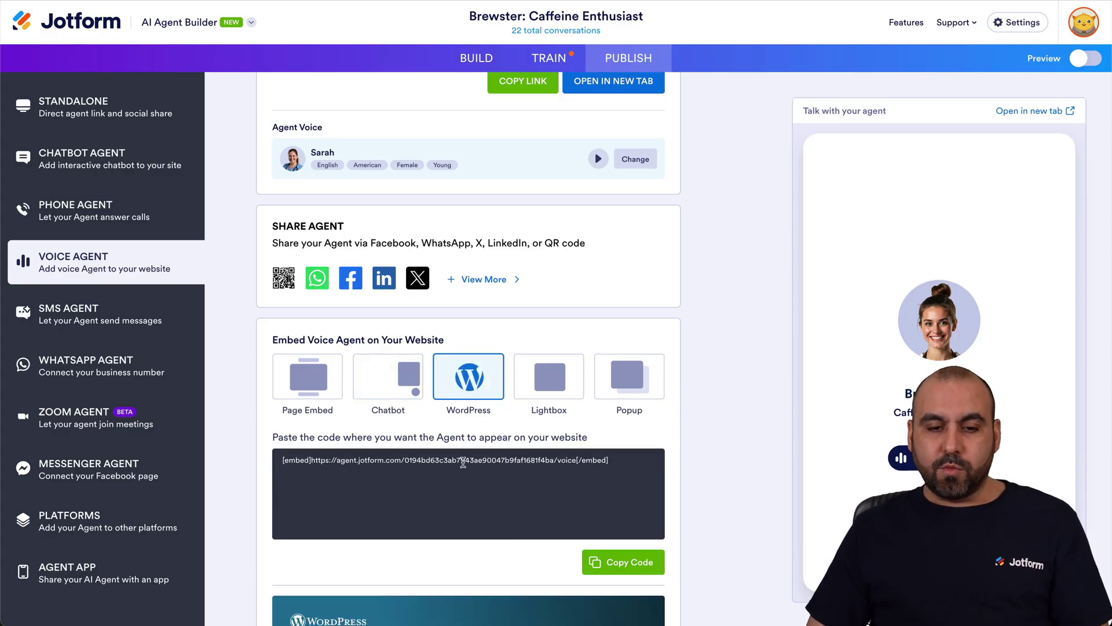
click(549, 377)
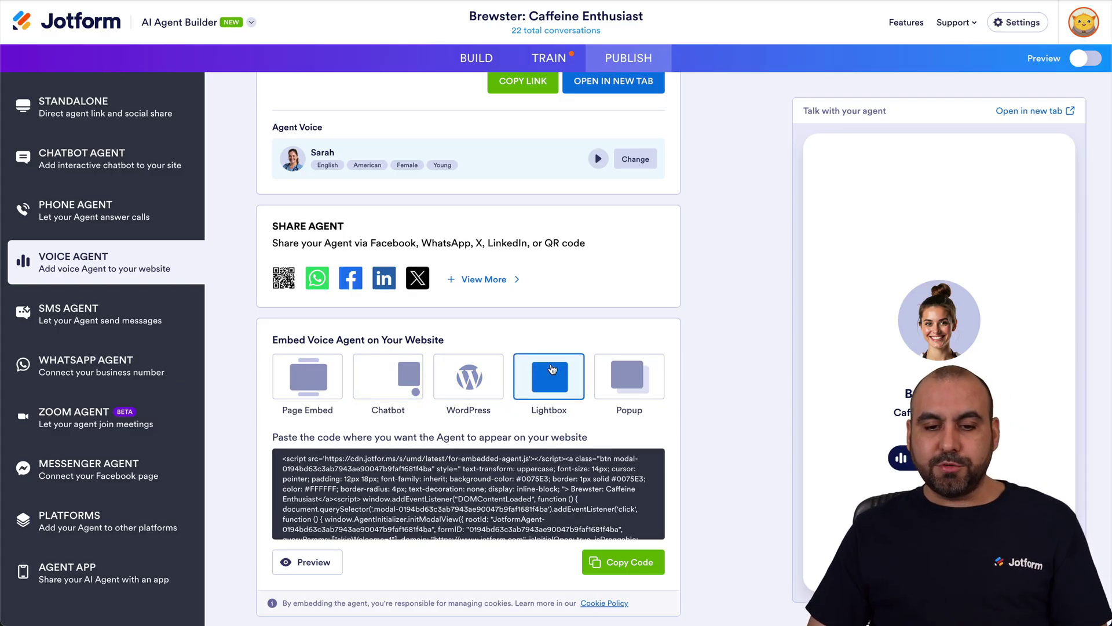
click(629, 383)
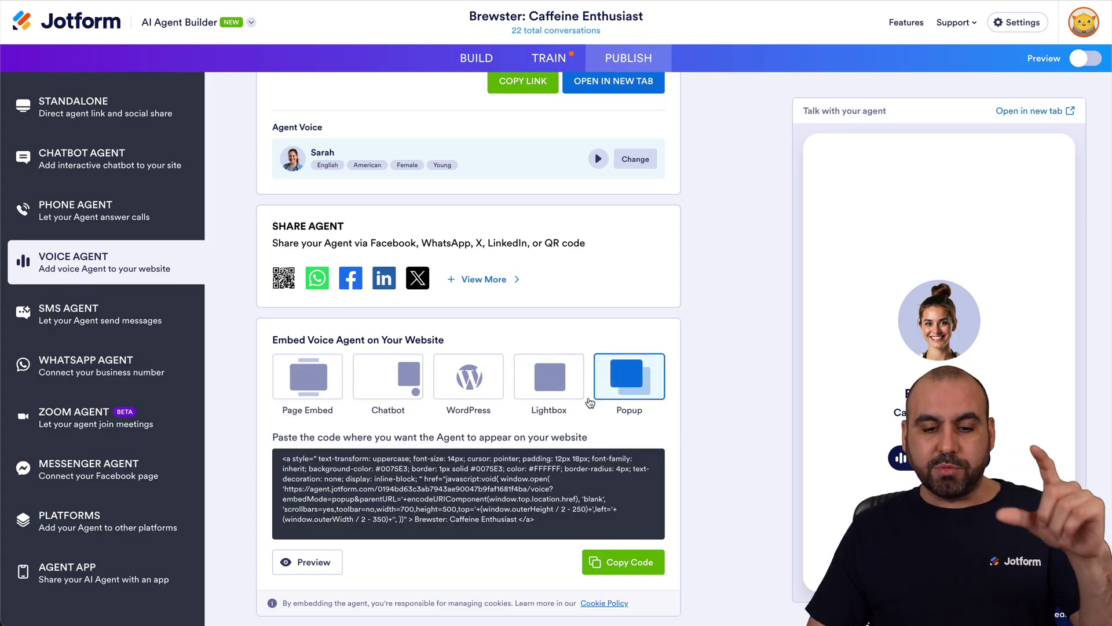
click(324, 382)
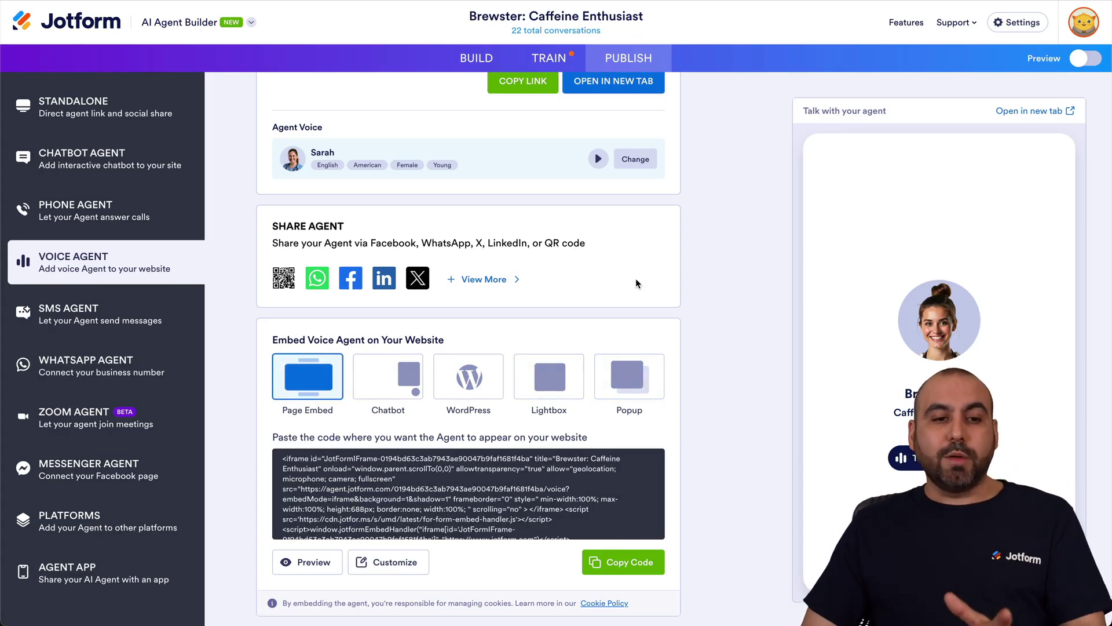